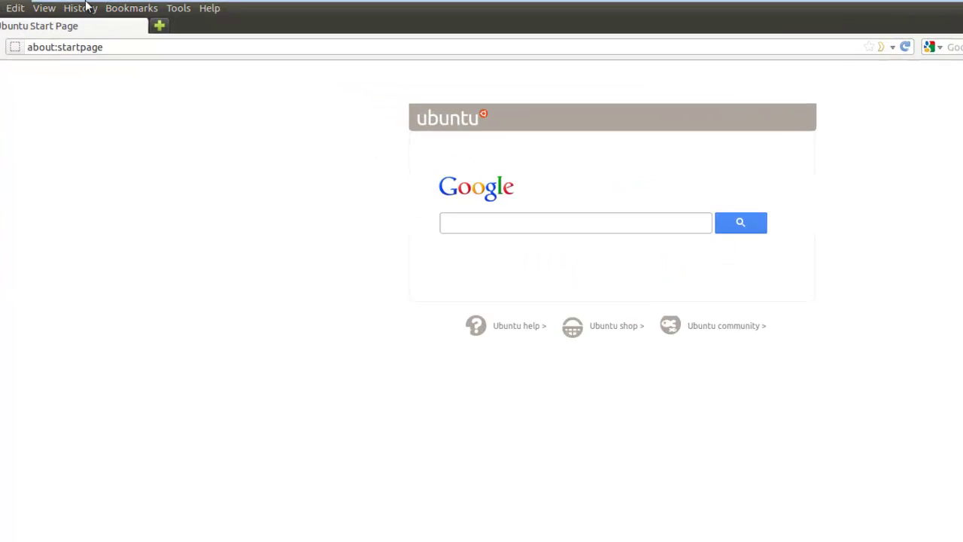
# Open Firefox's Add-ons Manager and view the installed plugins, then the four installed extensions
pyautogui.click(177, 9)
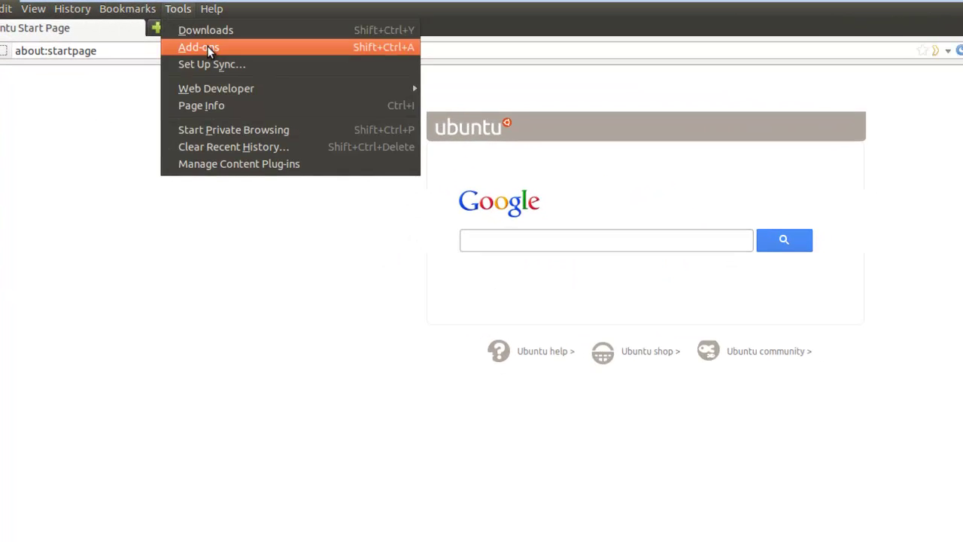
pyautogui.click(181, 46)
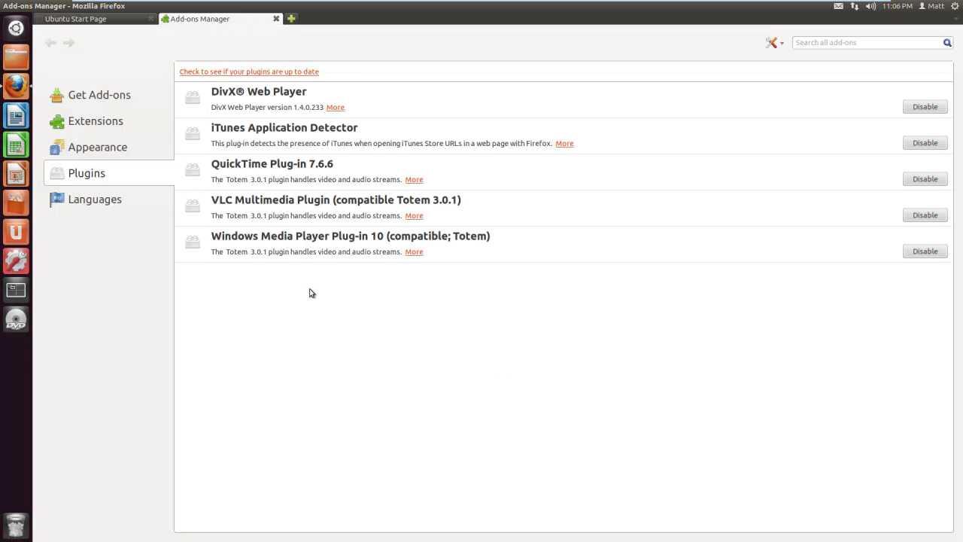
pyautogui.click(95, 118)
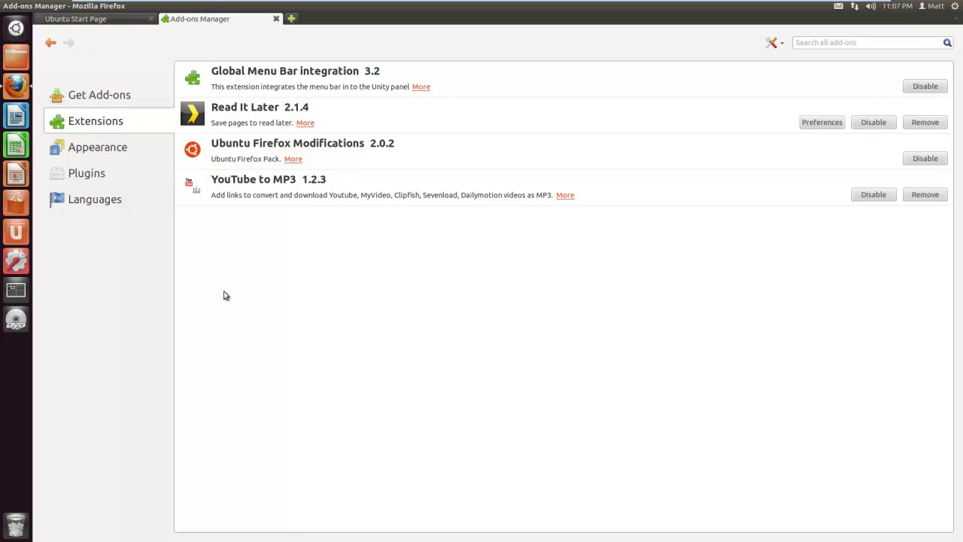
# Google 'addons firefox' from the Ubuntu Start Page and open the Add-ons for Firefox result
pyautogui.click(129, 23)
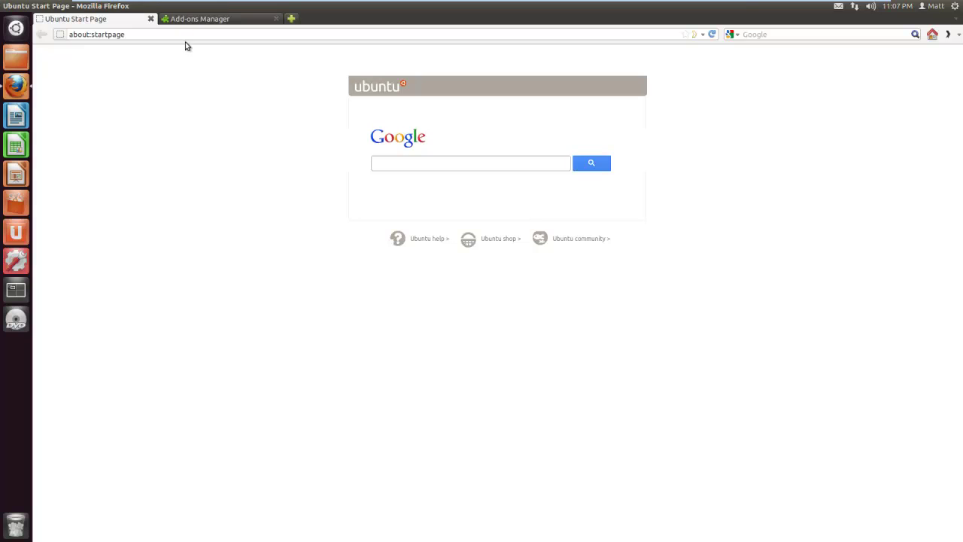
pyautogui.click(452, 162)
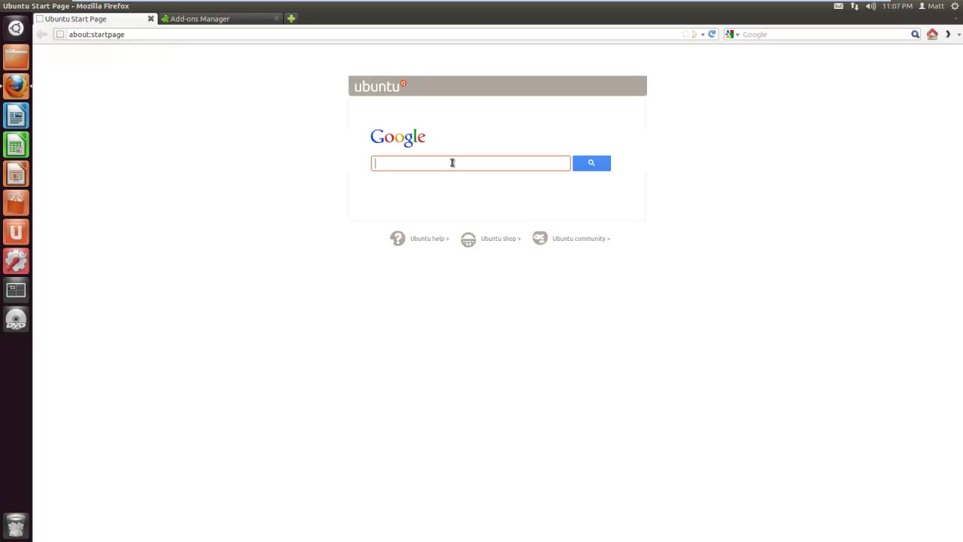
pyautogui.write('addons')
pyautogui.write('firefox')
pyautogui.press('Return')
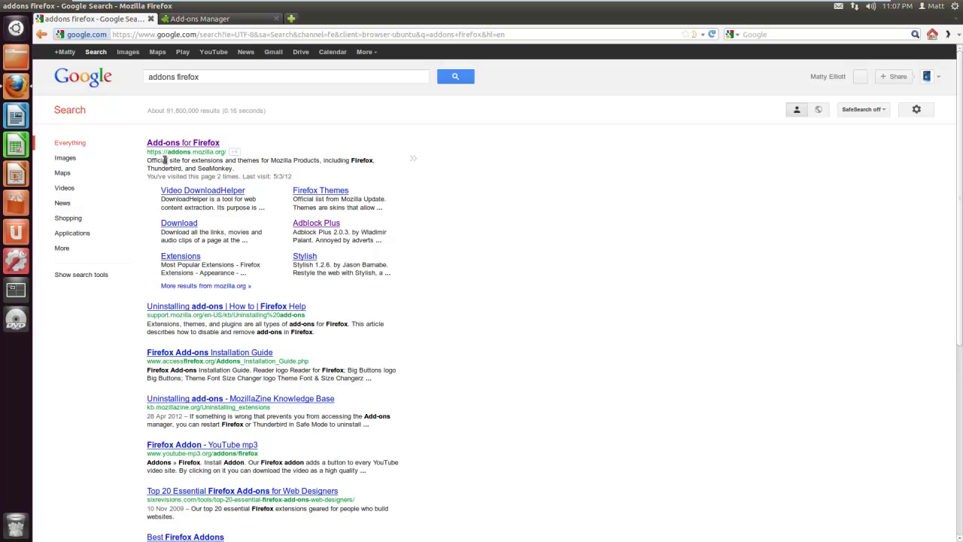
pyautogui.moveTo(194, 157); pyautogui.dragTo(152, 153)
pyautogui.click(160, 145)
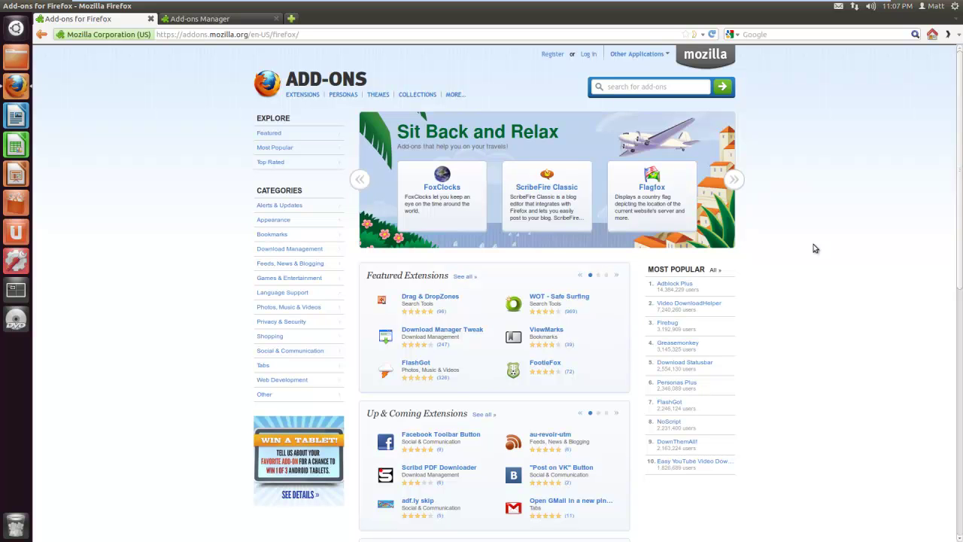
# Search the add-ons site for 'ad blocker plus' and choose Add to Firefox for Adblock Plus
pyautogui.scroll(-5, 812, 273)
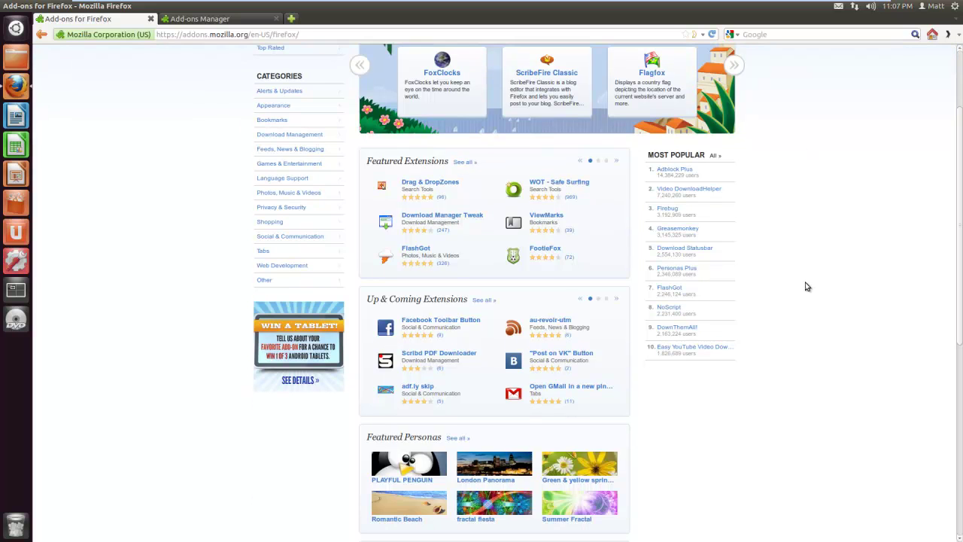
pyautogui.scroll(5, 805, 284)
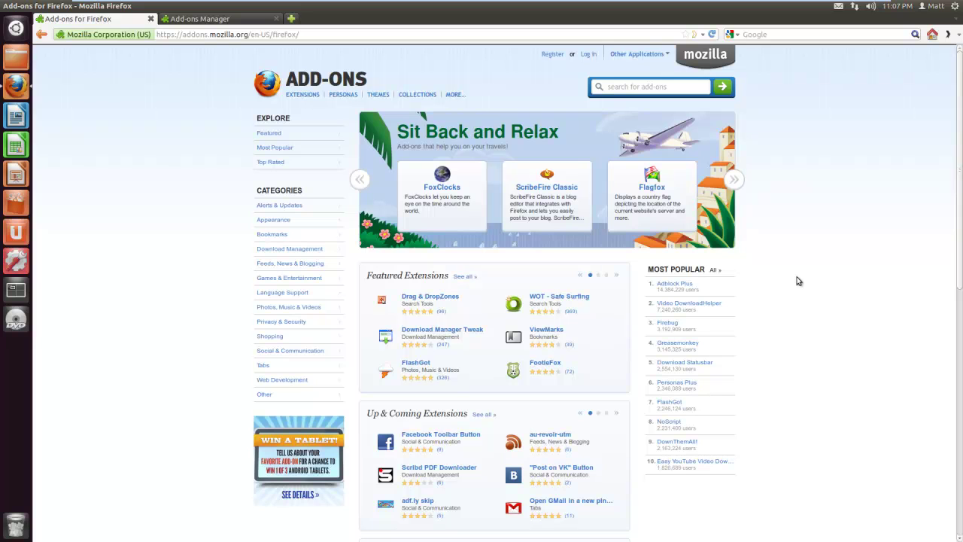
pyautogui.click(638, 54)
pyautogui.click(615, 84)
pyautogui.write('ad blocker p')
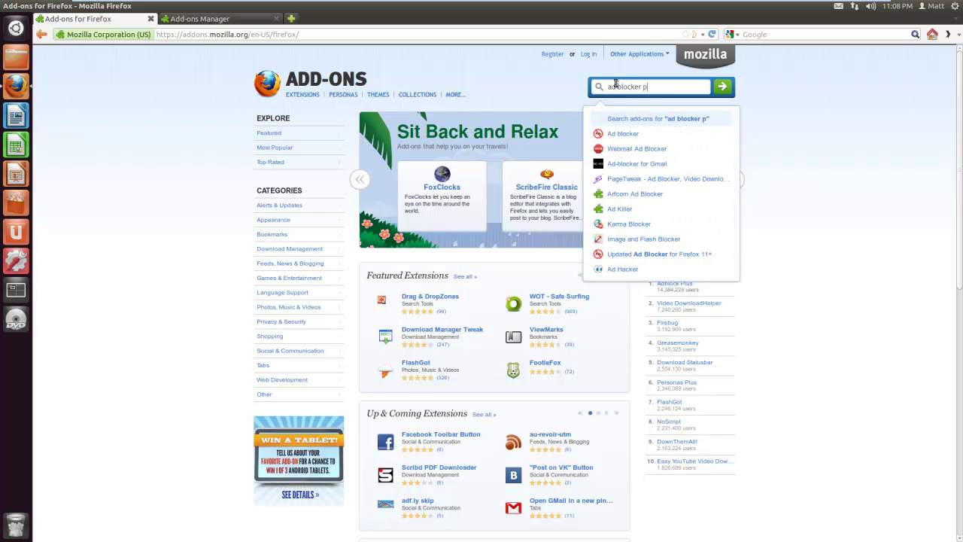
pyautogui.write('lus')
pyautogui.press('Return')
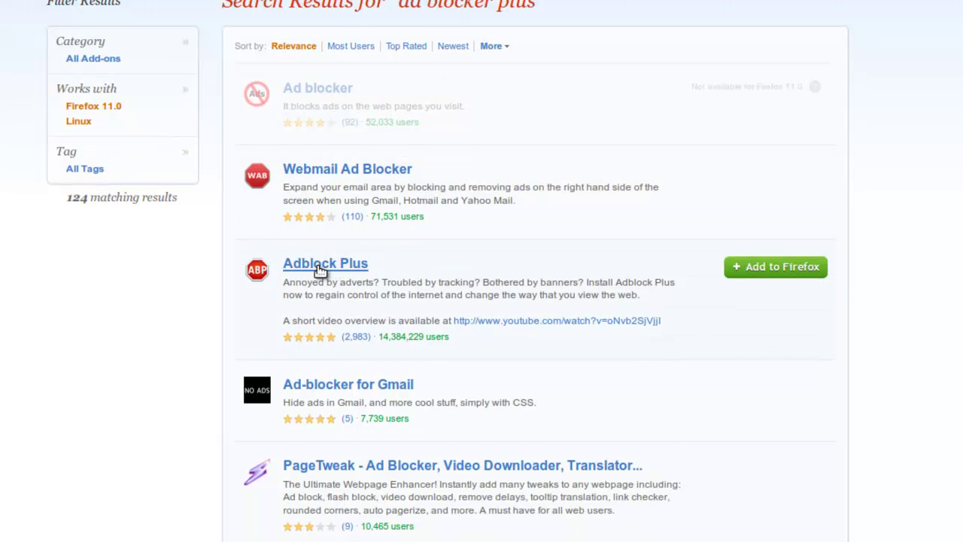
pyautogui.click(778, 269)
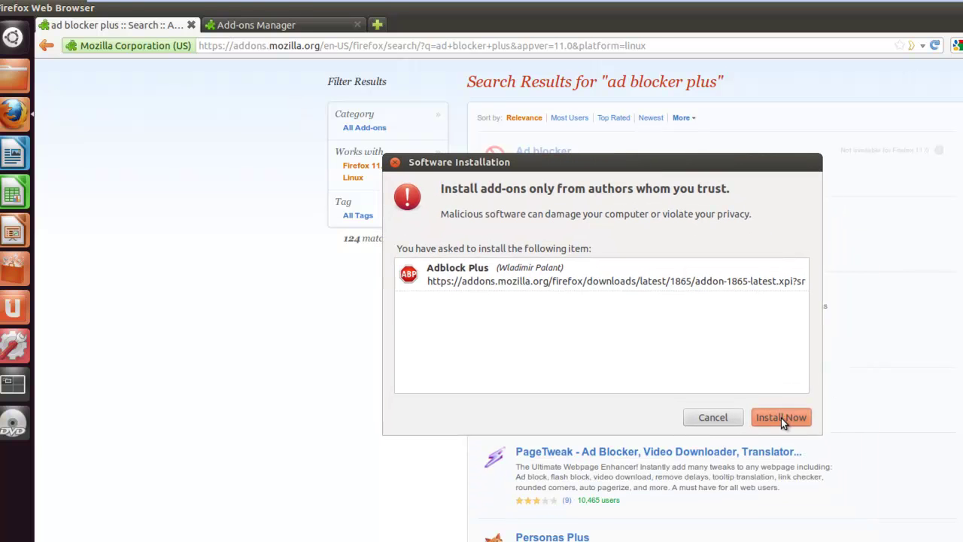
# Confirm the Adblock Plus install, restart Firefox, and close the installation-complete tab
pyautogui.click(781, 417)
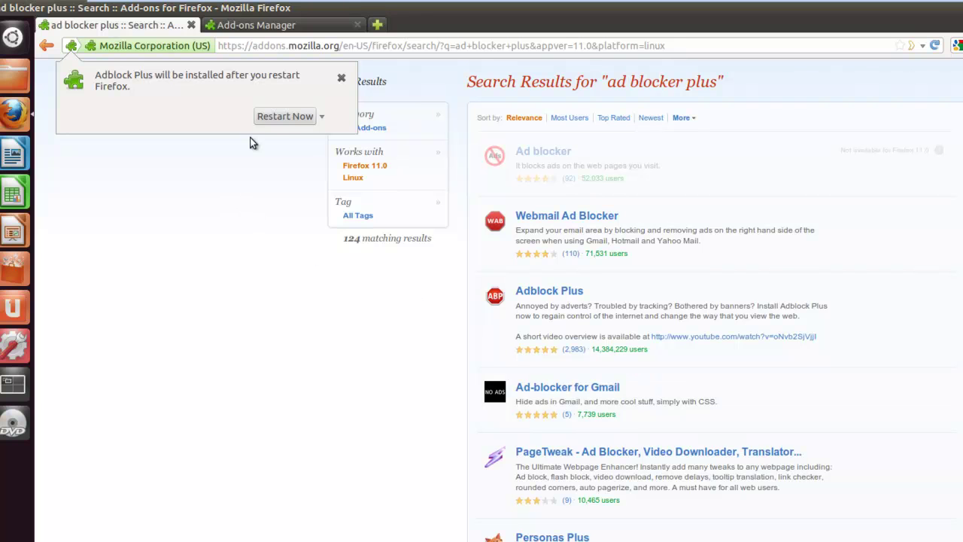
pyautogui.click(279, 117)
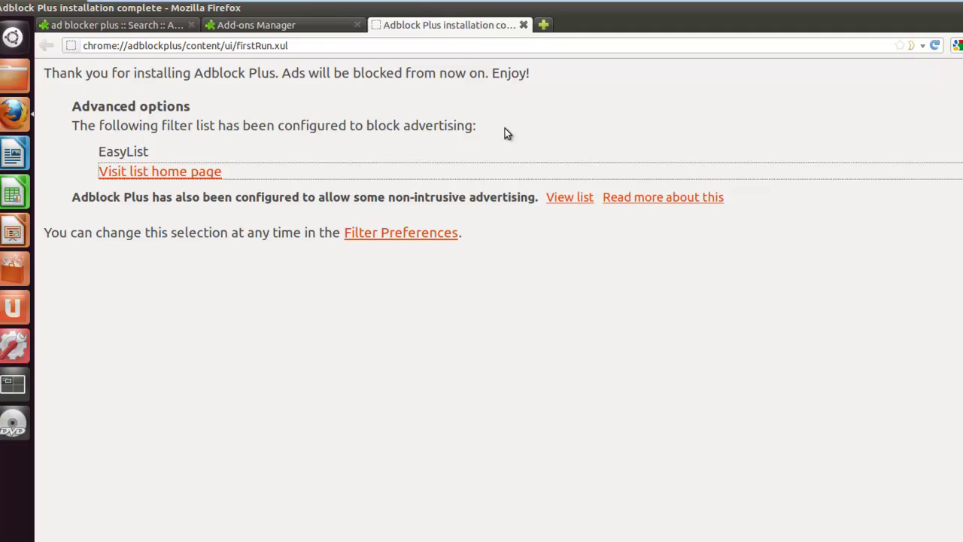
pyautogui.click(525, 25)
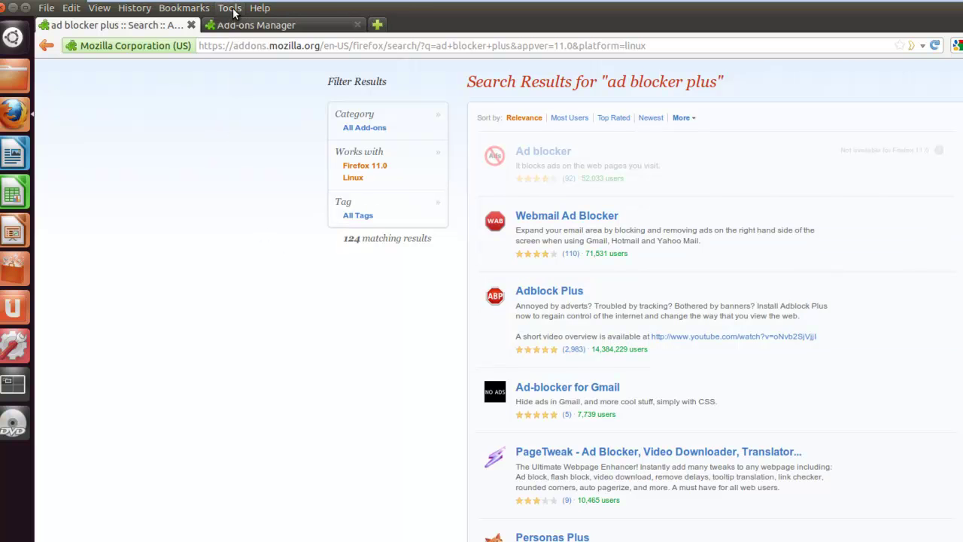
# Check the Tools menu for the new Adblock Plus submenu, glance at Help, then close the menus
pyautogui.click(230, 9)
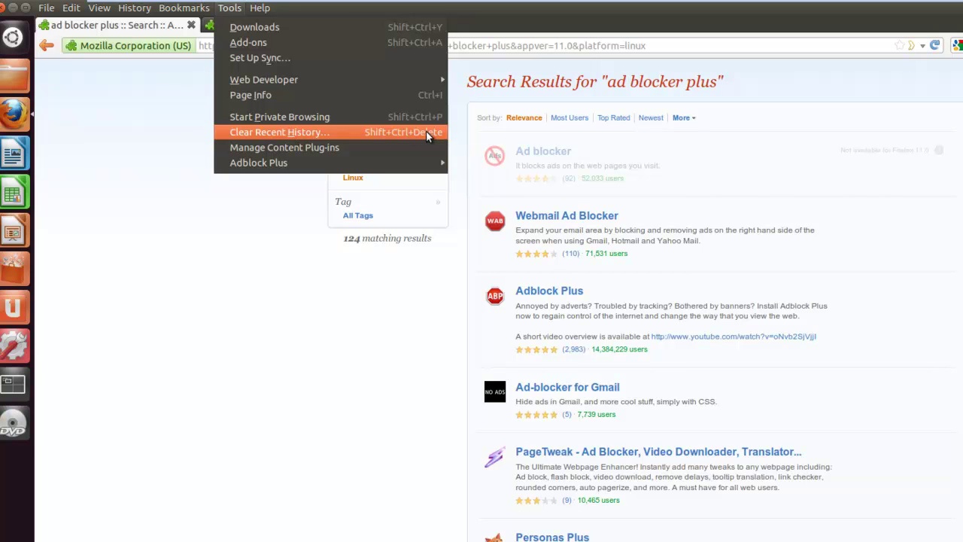
pyautogui.moveTo(258, 161)
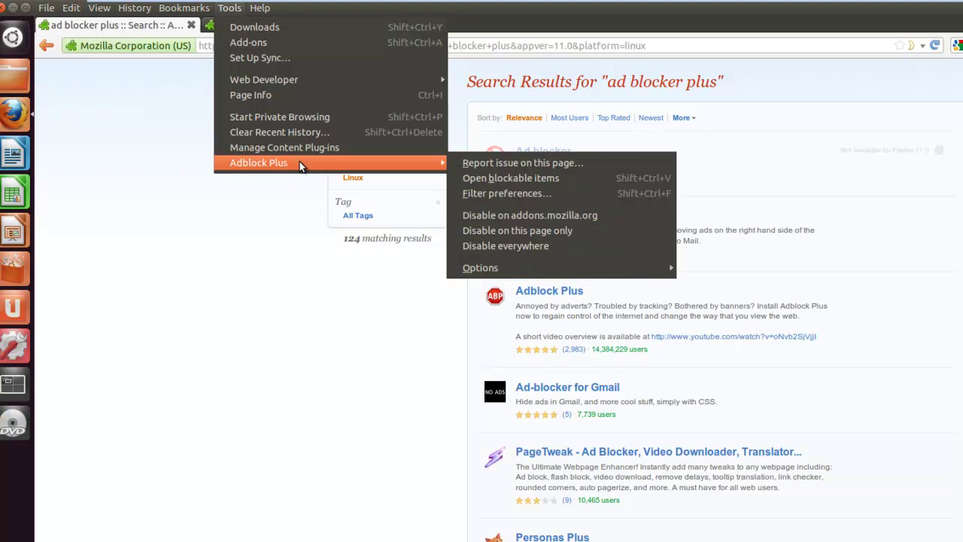
pyautogui.moveTo(260, 9)
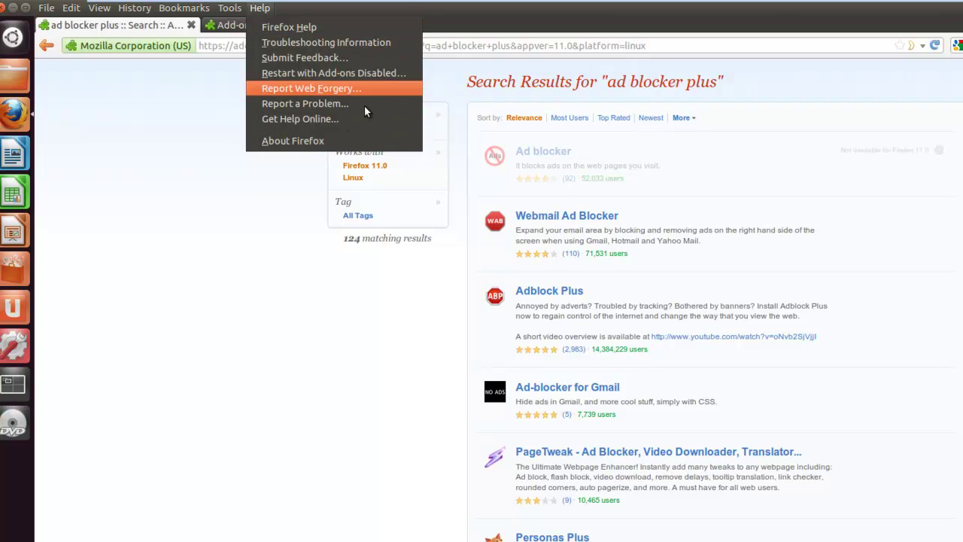
pyautogui.click(211, 216)
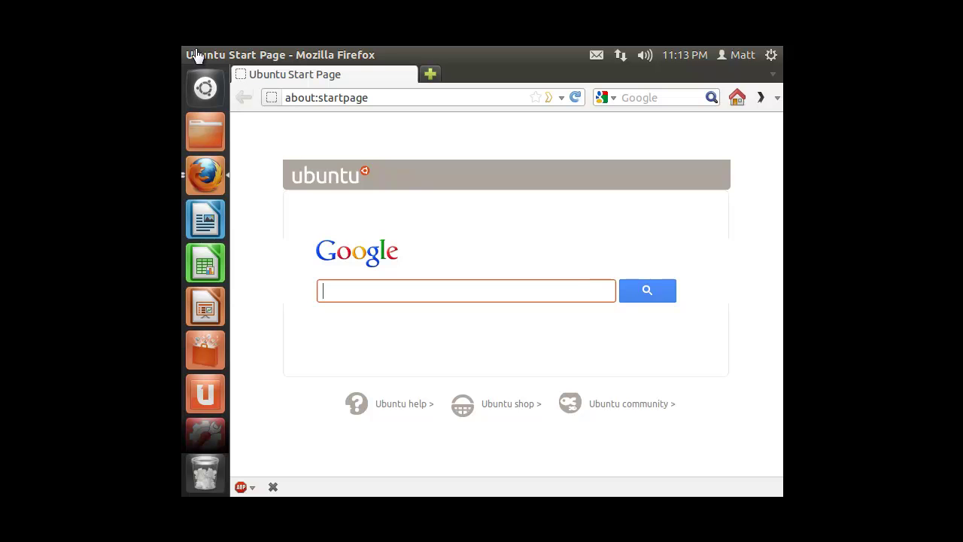
# Close the Firefox browser window to return to the Ubuntu desktop
pyautogui.click(256, 142)
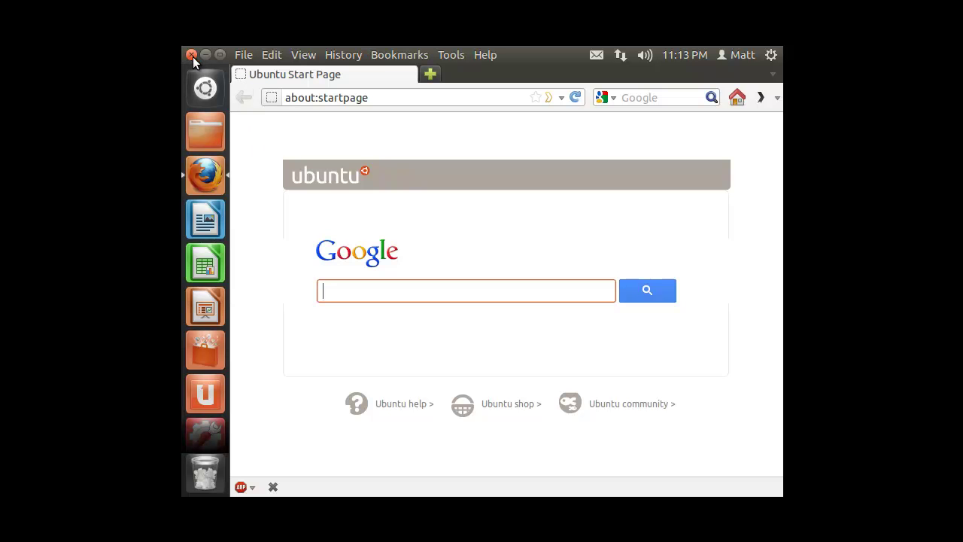
pyautogui.click(191, 55)
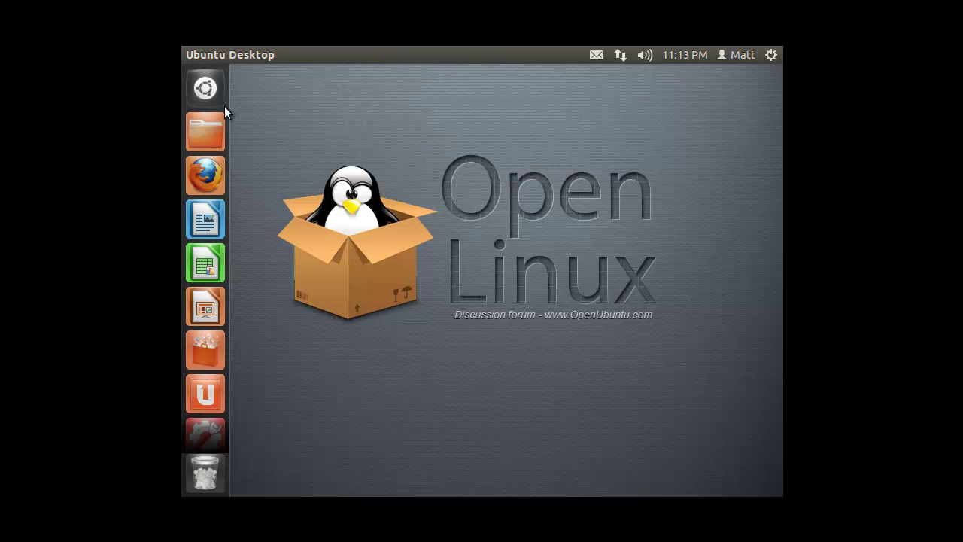
# Launch LibreOffice Writer and decline recovering the old document, confirming with Yes
pyautogui.click(194, 207)
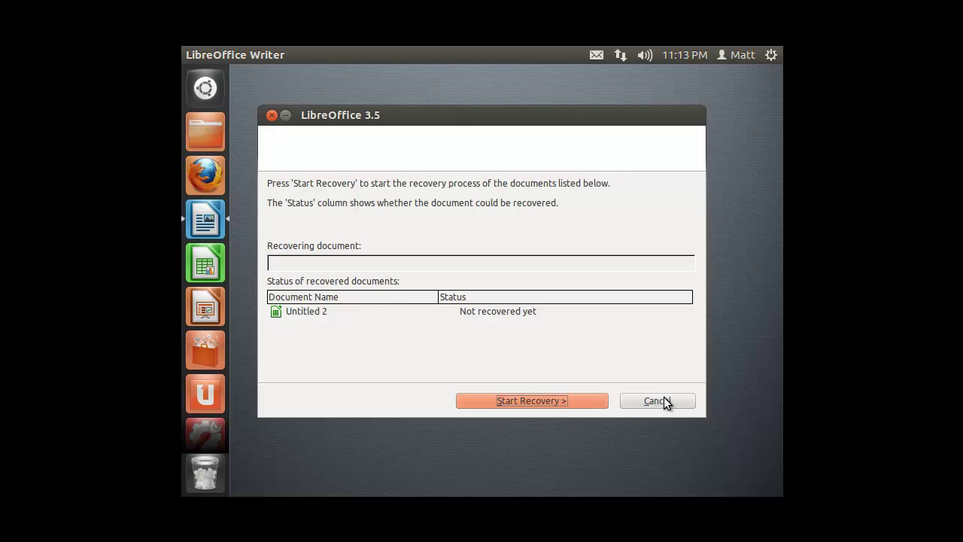
pyautogui.click(657, 400)
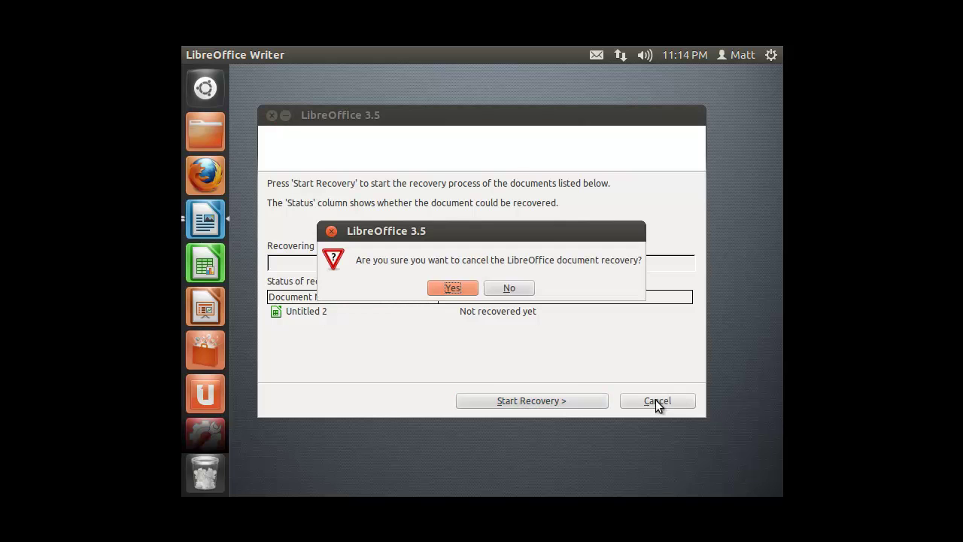
pyautogui.click(438, 288)
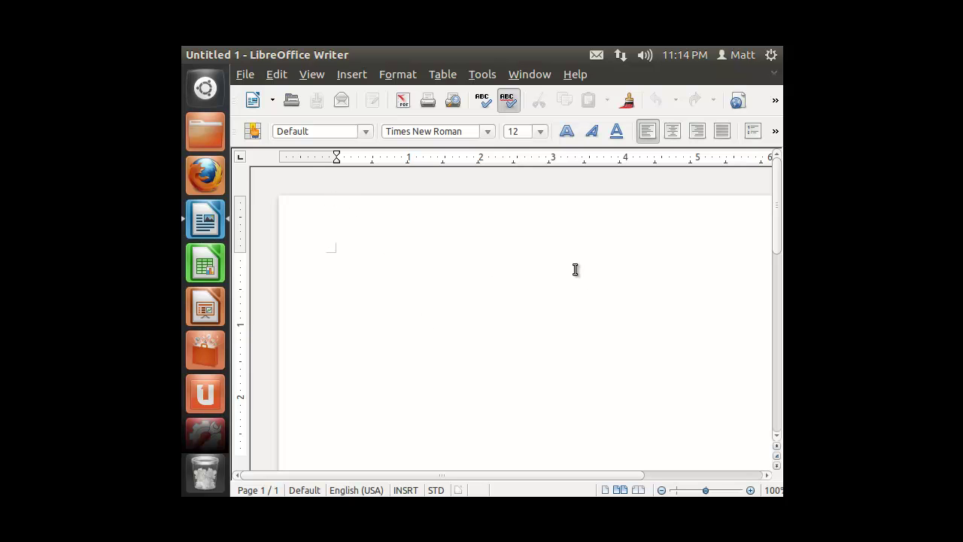
# Browse the font size and font name lists, leaving the font unchanged
pyautogui.click(540, 132)
pyautogui.click(487, 132)
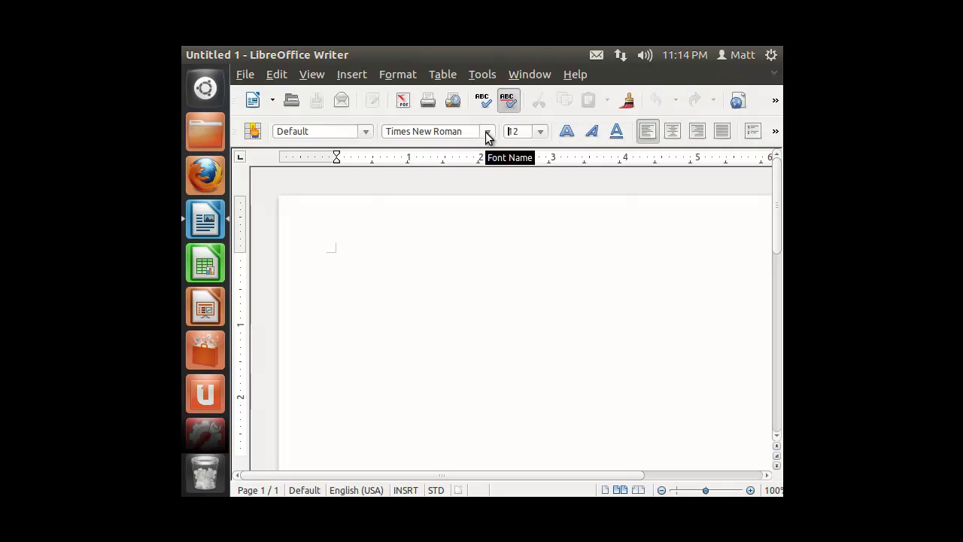
pyautogui.click(486, 132)
pyautogui.scroll(-1, 523, 244)
pyautogui.scroll(-7, 523, 244)
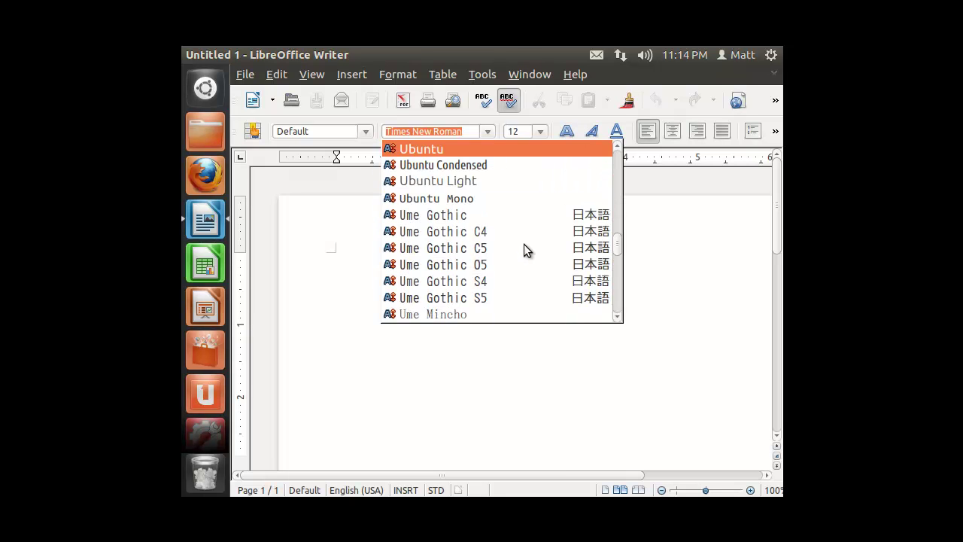
pyautogui.click(494, 133)
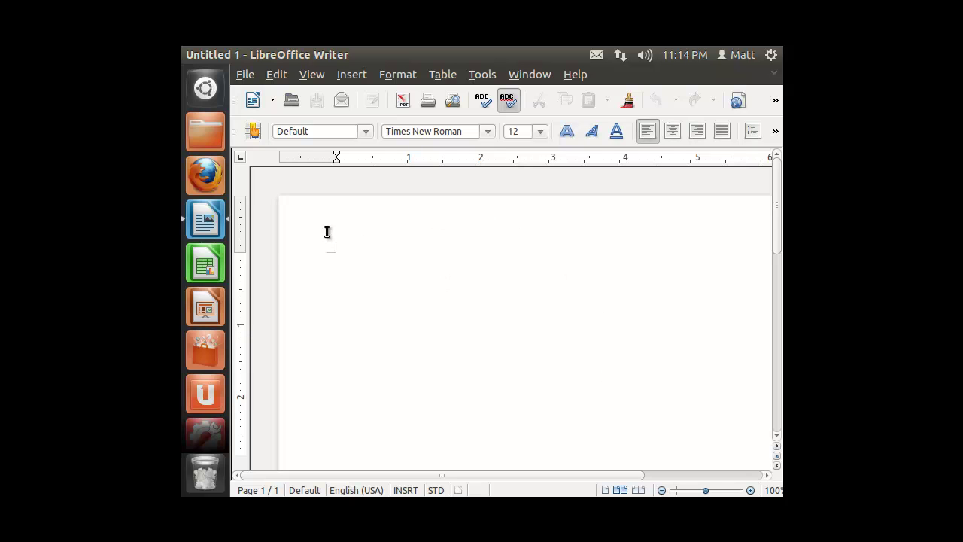
pyautogui.moveTo(480, 231)
# Open Save As, browse the file-format list, and cancel without saving, keeping All Formats
pyautogui.click(238, 75)
pyautogui.click(279, 205)
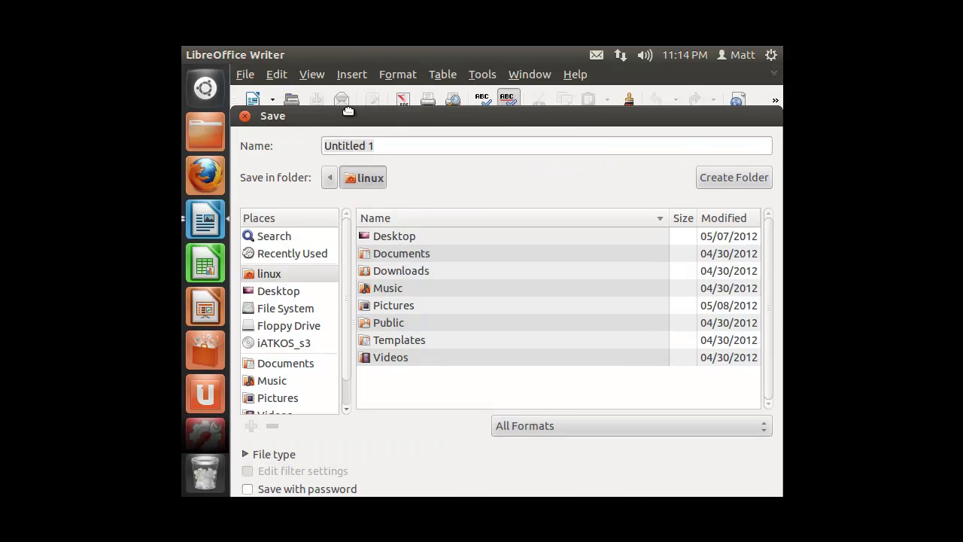
pyautogui.press('Escape')
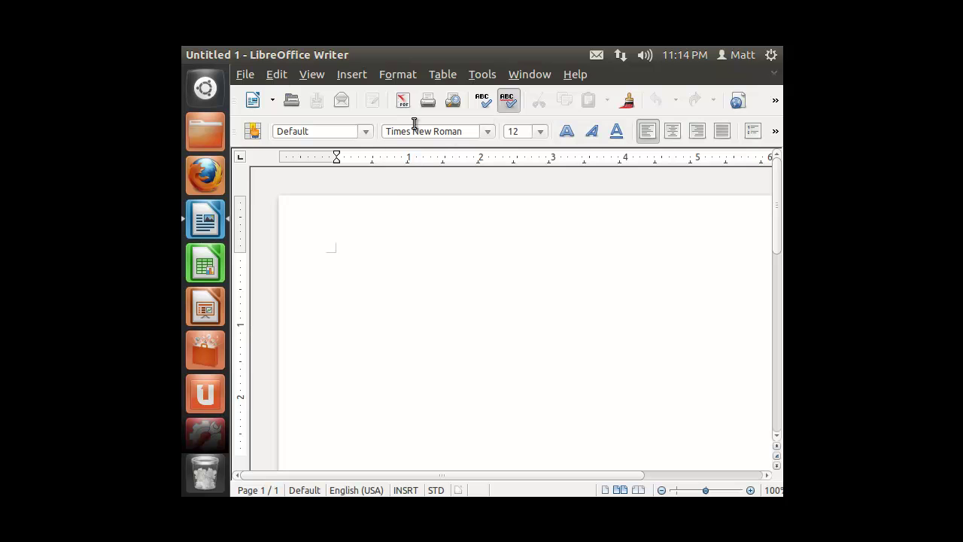
pyautogui.click(238, 74)
pyautogui.moveTo(278, 95)
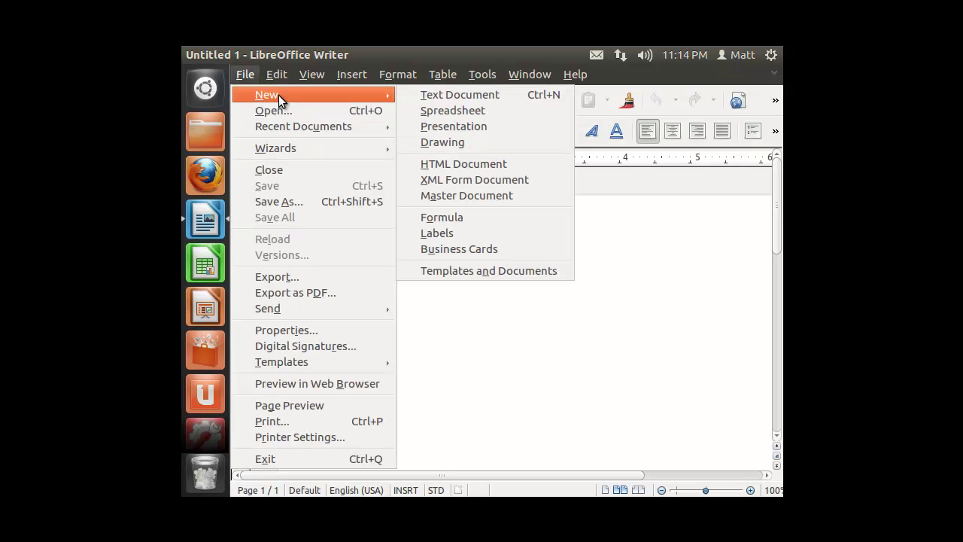
pyautogui.click(287, 203)
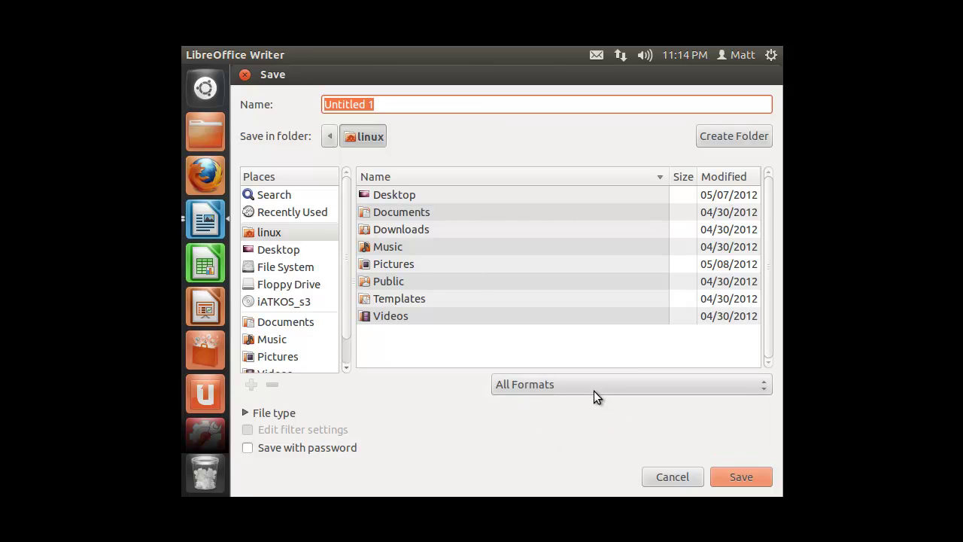
pyautogui.click(594, 390)
pyautogui.scroll(-3, 654, 467)
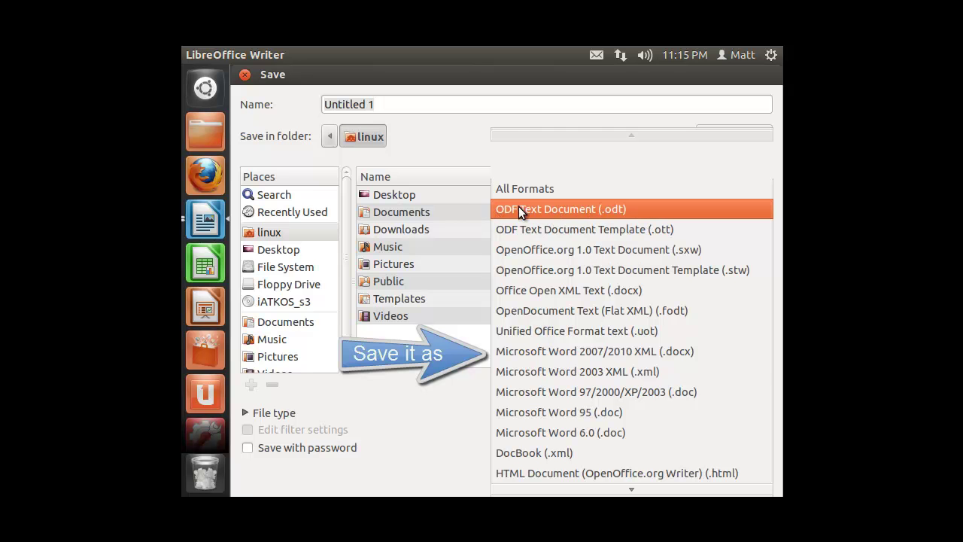
pyautogui.press('Escape')
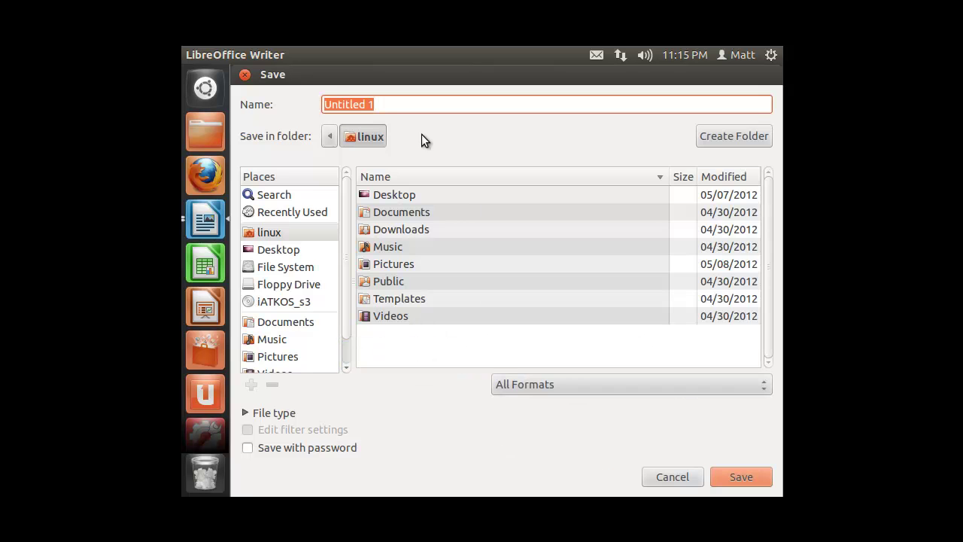
pyautogui.click(245, 74)
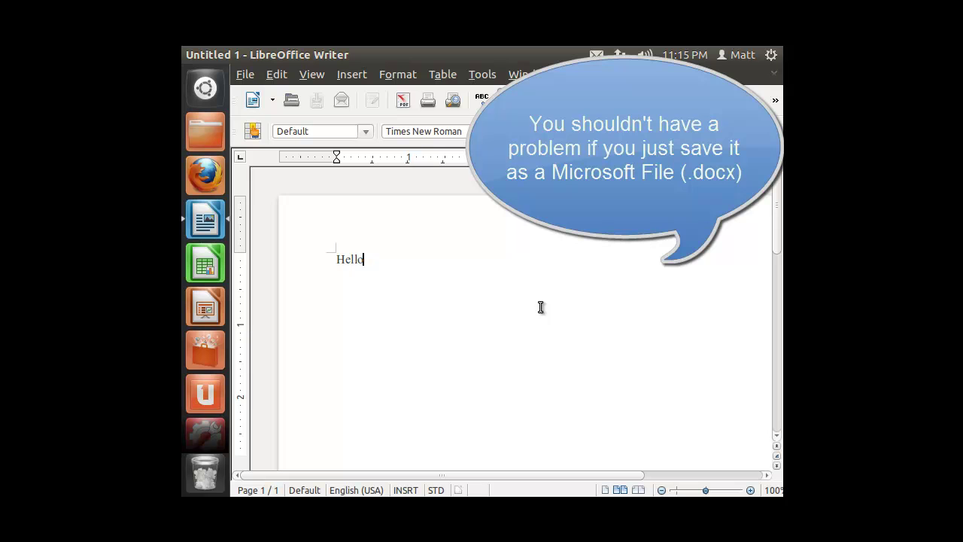
# Add '!' to finish 'Hello!', close Writer discarding changes, and launch LibreOffice Calc
pyautogui.write('!')
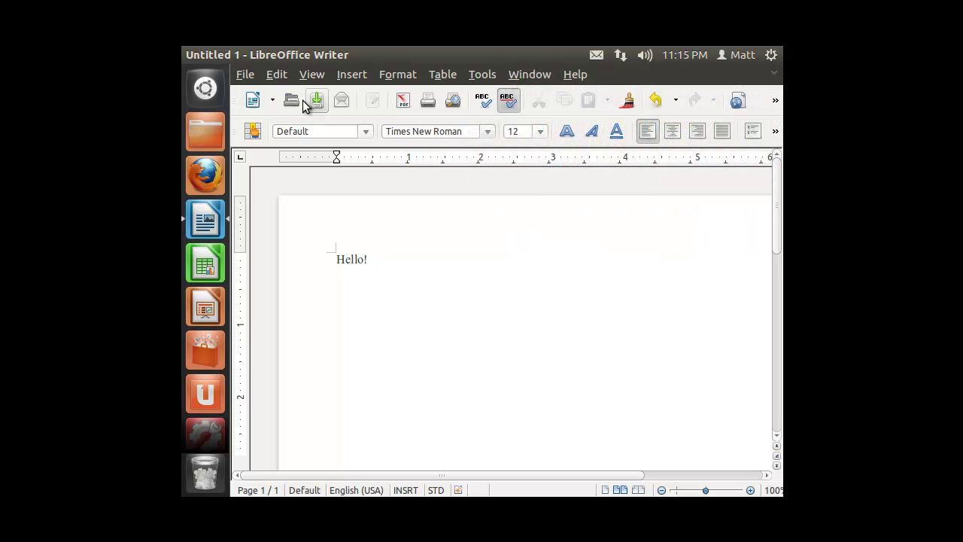
pyautogui.click(191, 55)
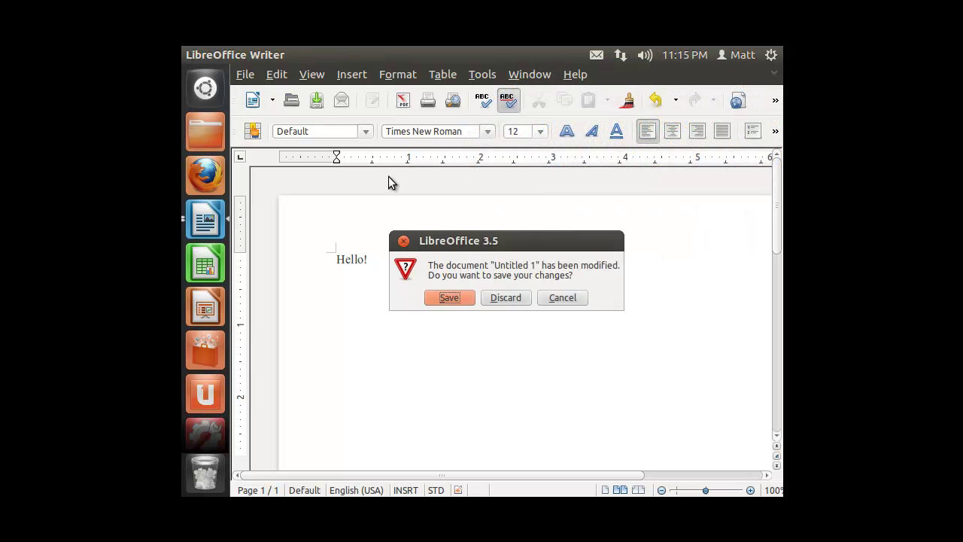
pyautogui.click(506, 299)
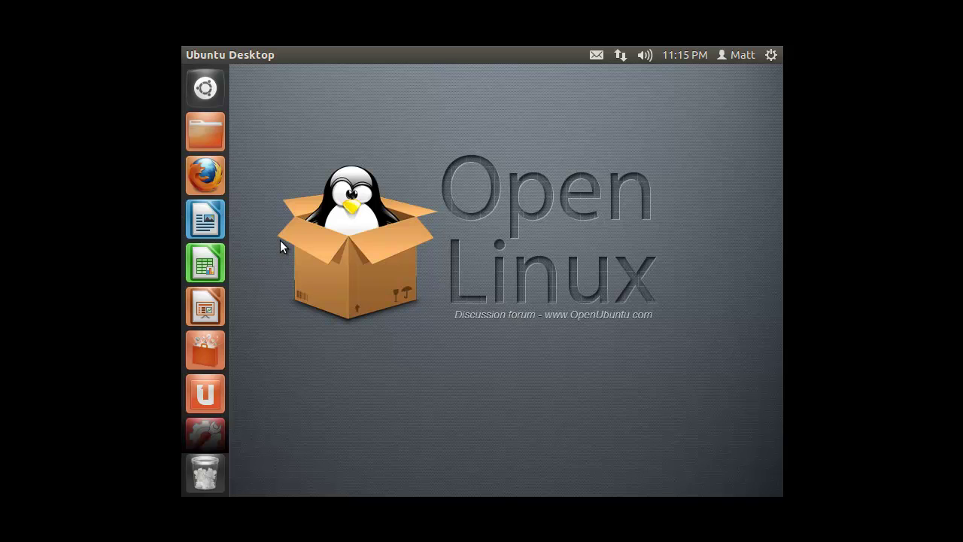
pyautogui.click(214, 264)
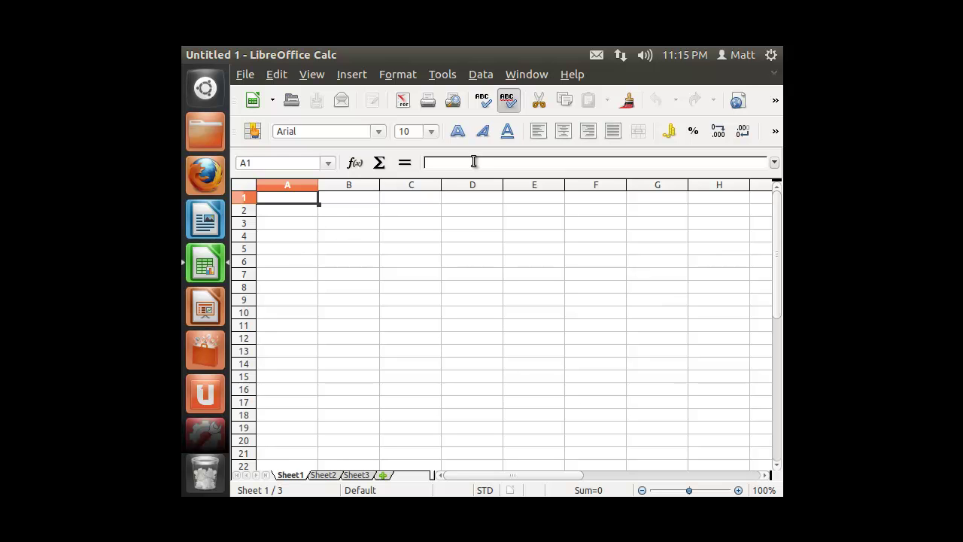
# Click into the input line and cell A1, view Sheet2 and Sheet3, then close Calc discarding changes
pyautogui.click(474, 161)
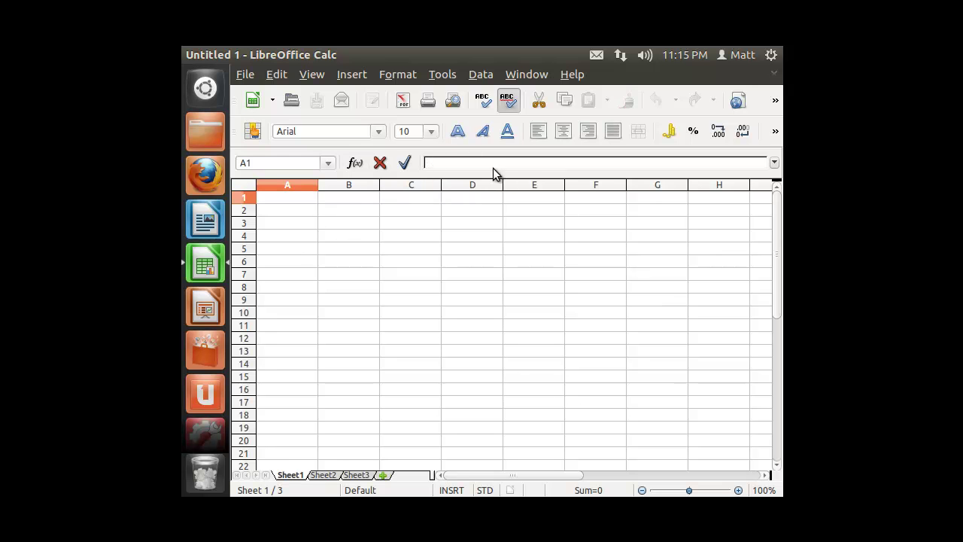
pyautogui.click(296, 199)
pyautogui.click(323, 475)
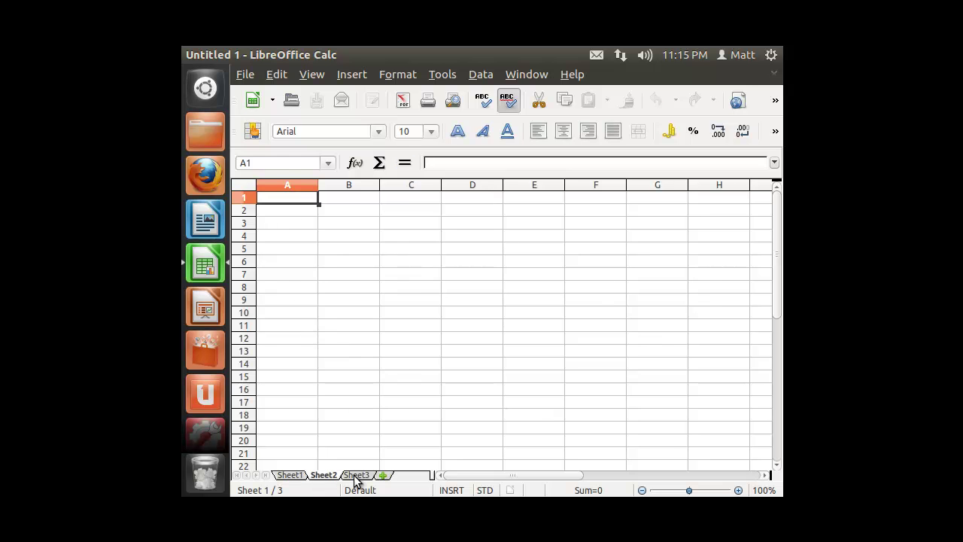
pyautogui.click(355, 476)
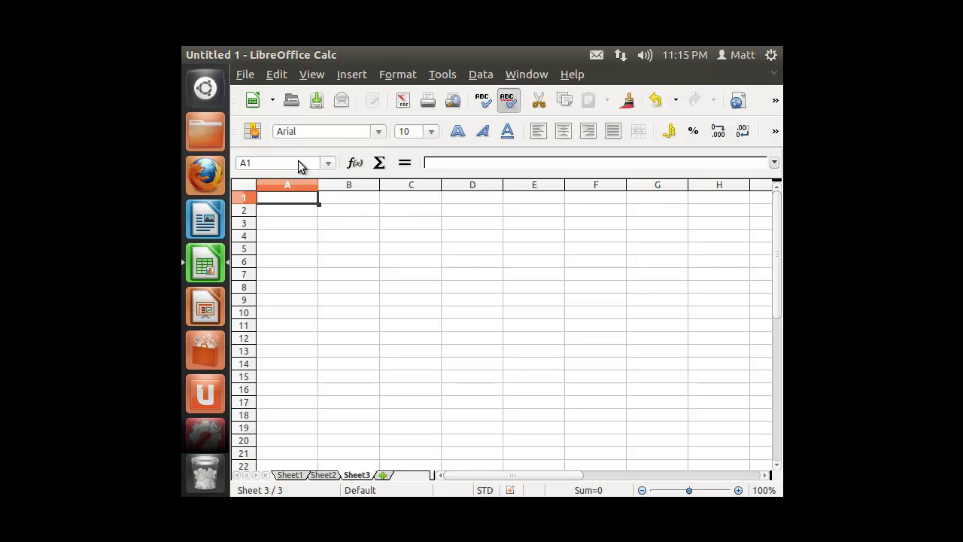
pyautogui.click(191, 54)
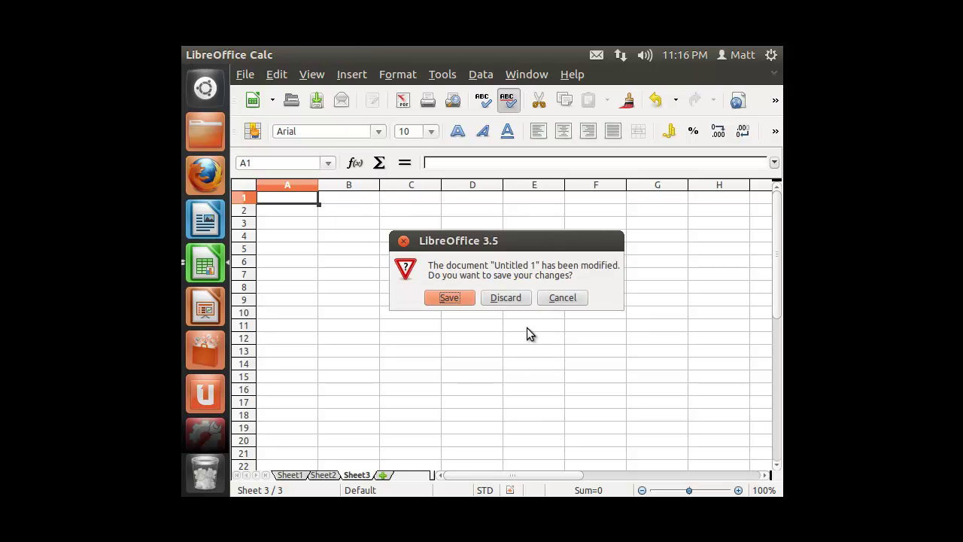
pyautogui.click(514, 302)
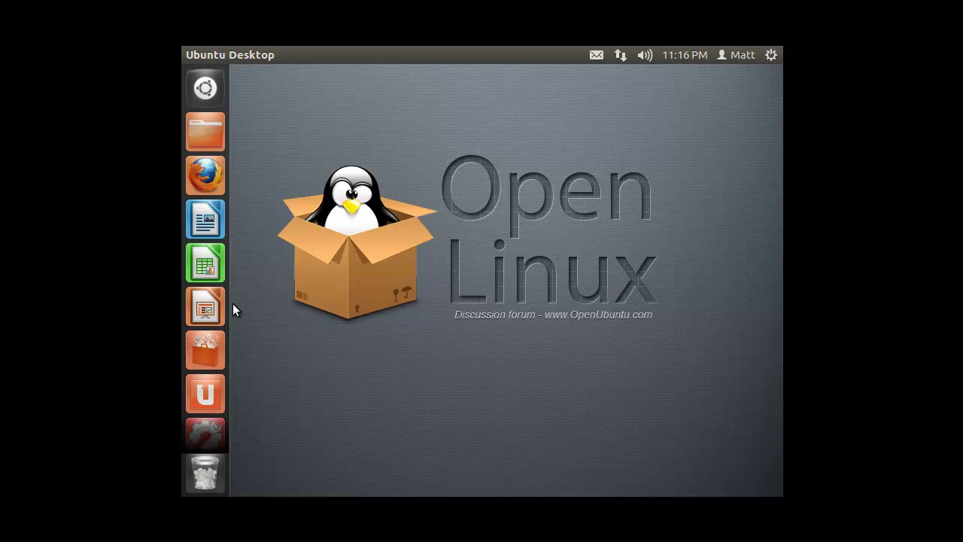
pyautogui.click(206, 305)
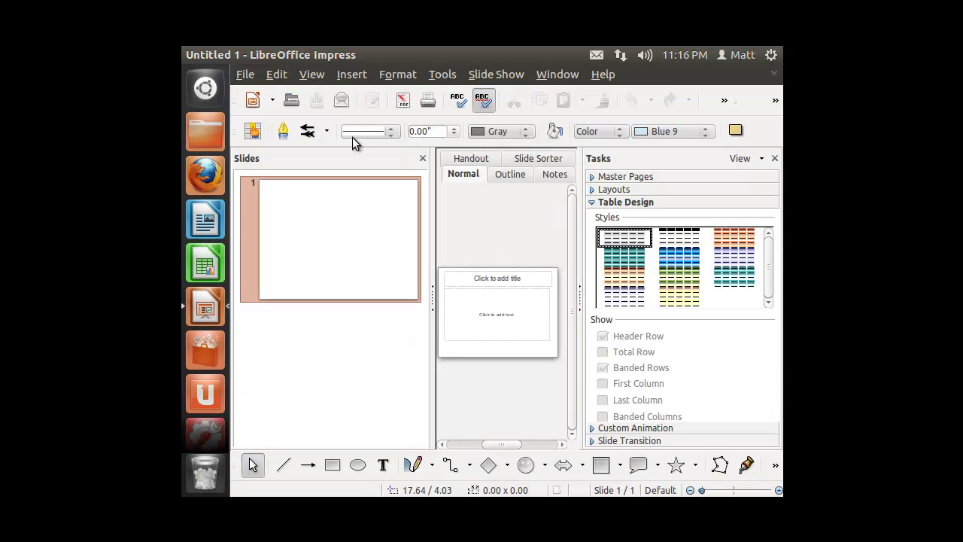
pyautogui.click(493, 283)
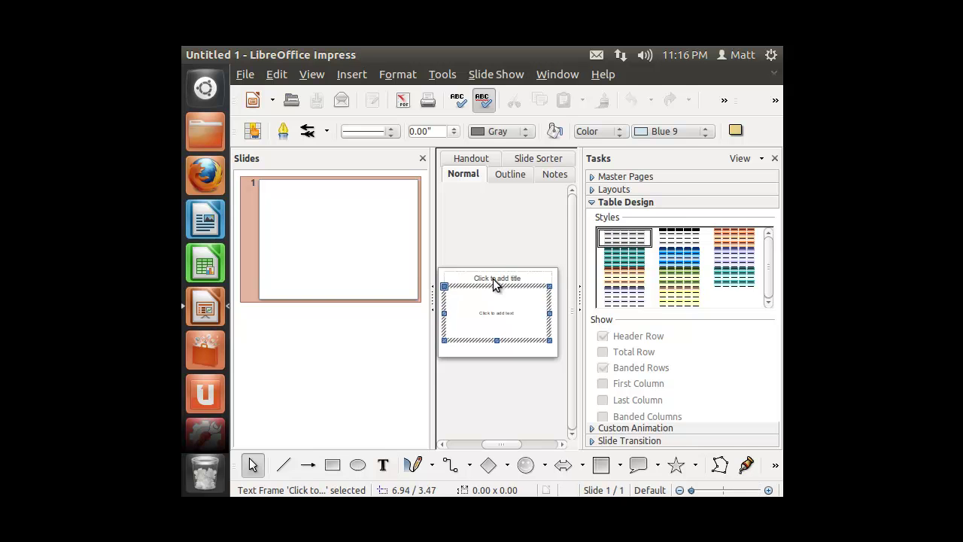
pyautogui.click(493, 278)
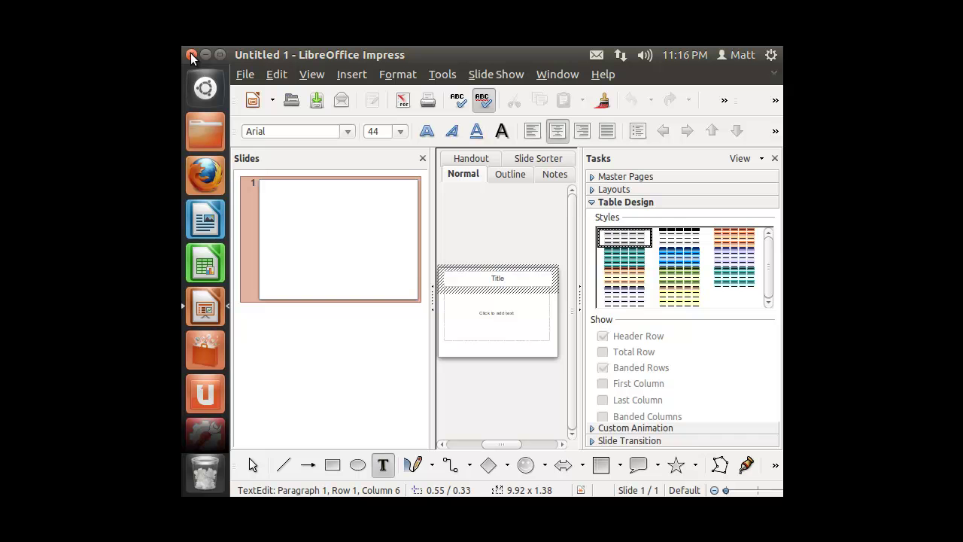
pyautogui.click(192, 54)
# Discard and close Impress, launch Ubuntu Software Center, and scroll between the What's New banner and Top Rated
pyautogui.click(515, 298)
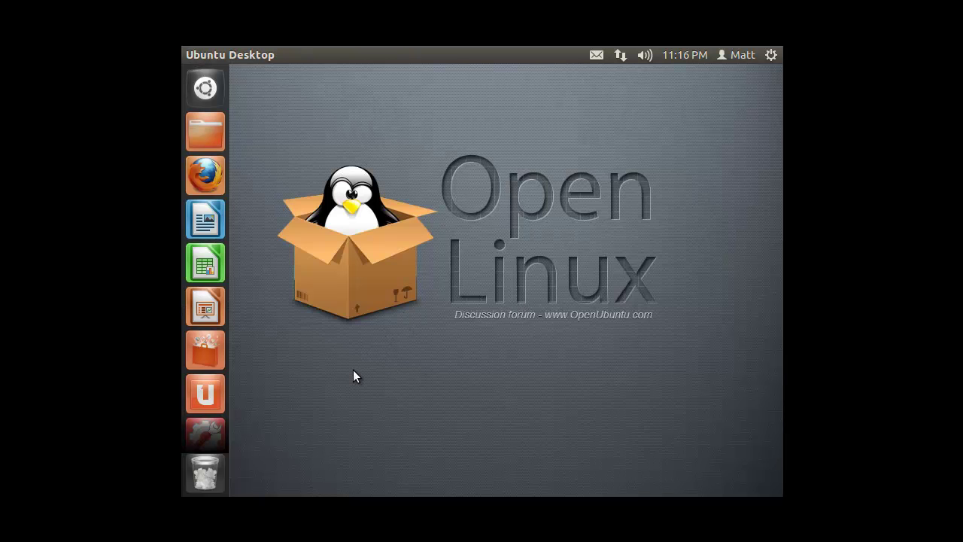
pyautogui.click(210, 356)
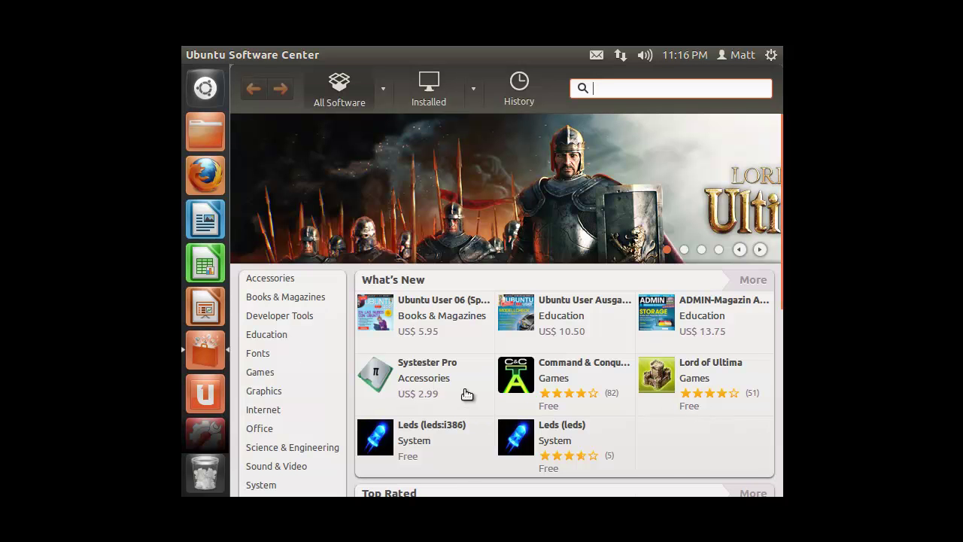
pyautogui.scroll(-5, 463, 394)
pyautogui.scroll(4, 464, 395)
pyautogui.scroll(2, 464, 388)
pyautogui.scroll(-5, 467, 393)
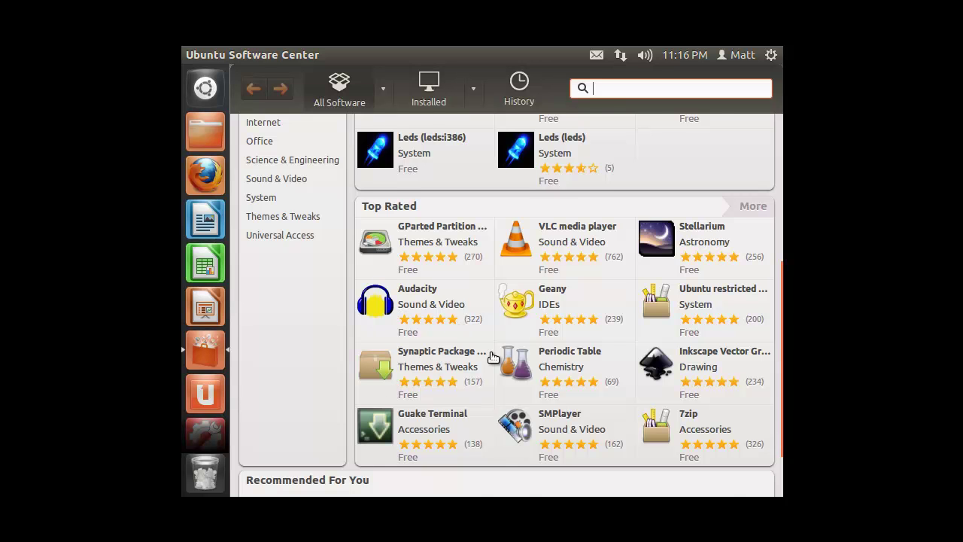
pyautogui.scroll(1, 493, 356)
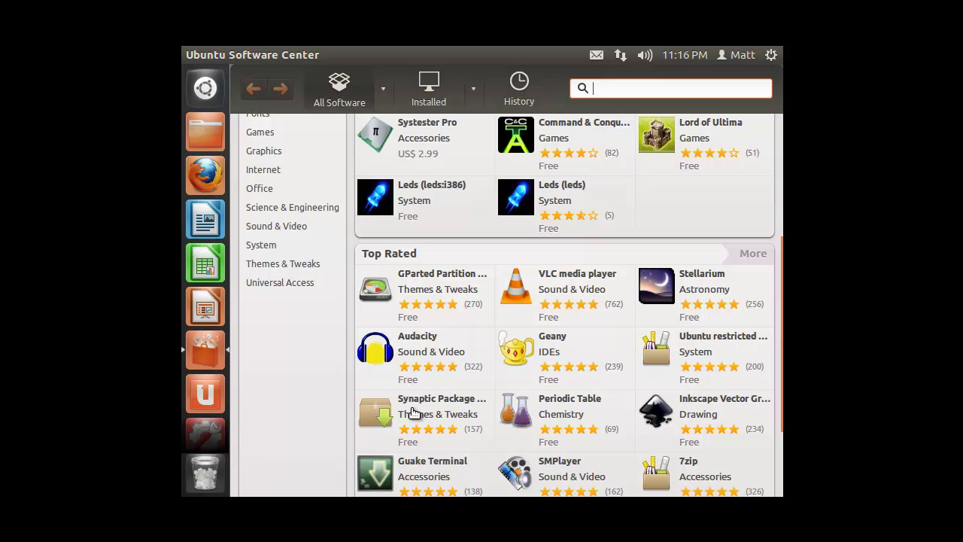
pyautogui.scroll(5, 482, 394)
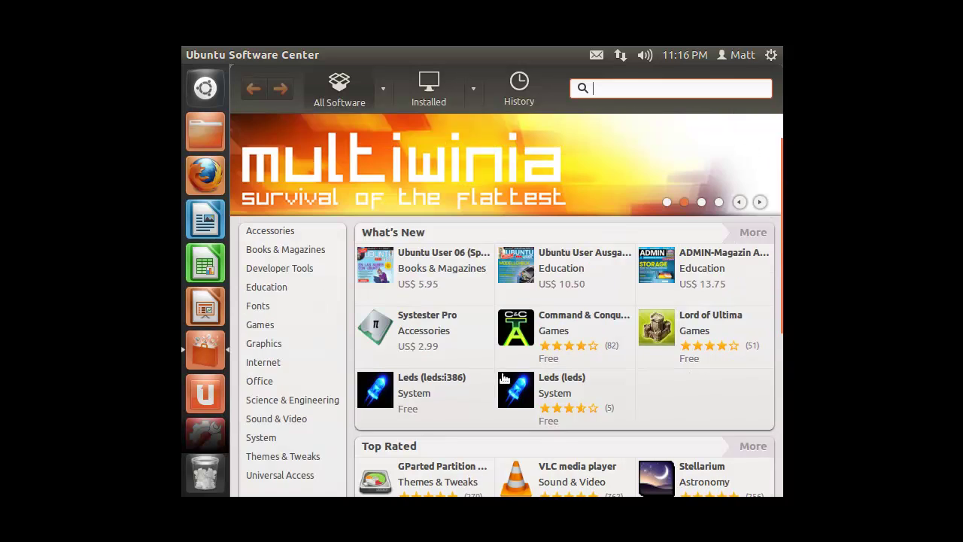
pyautogui.scroll(-5, 619, 342)
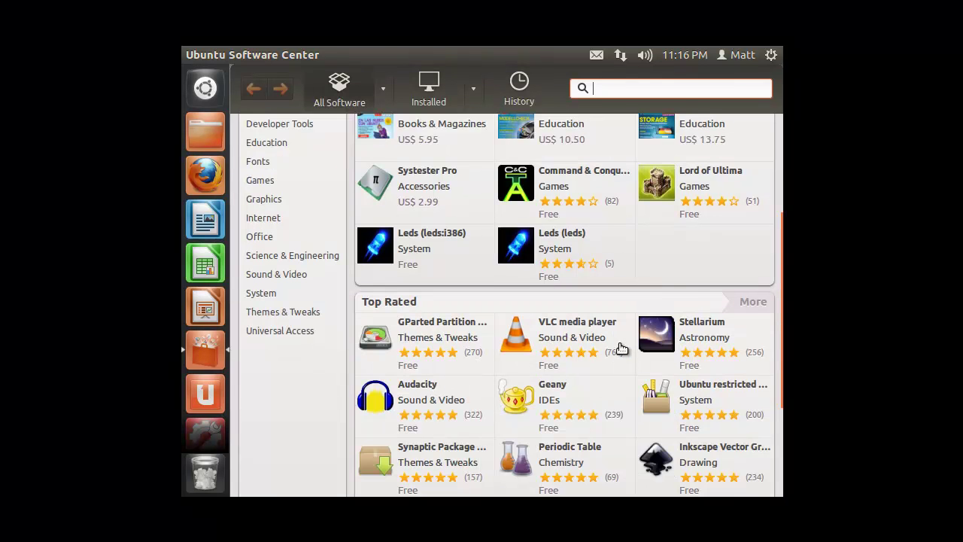
pyautogui.scroll(-1, 619, 331)
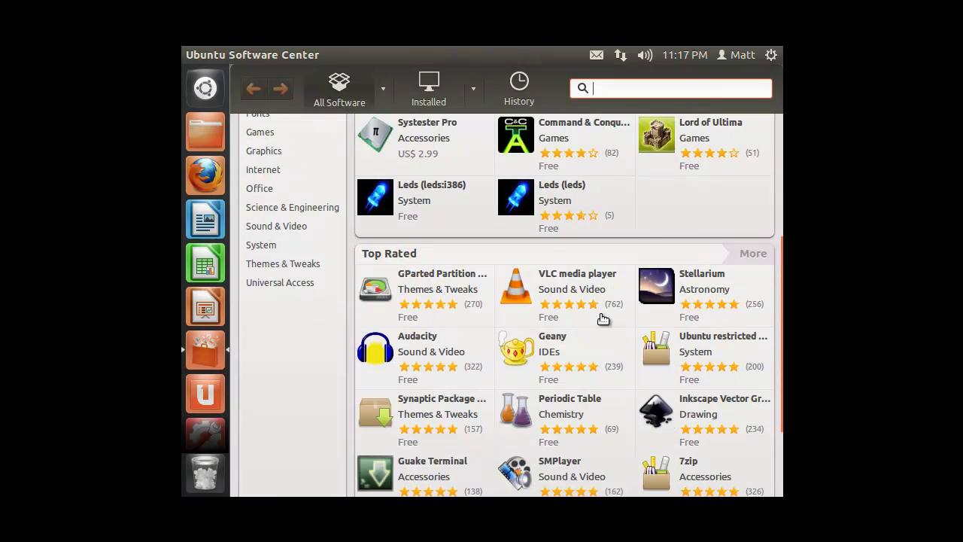
pyautogui.scroll(5, 598, 367)
pyautogui.scroll(-4, 598, 366)
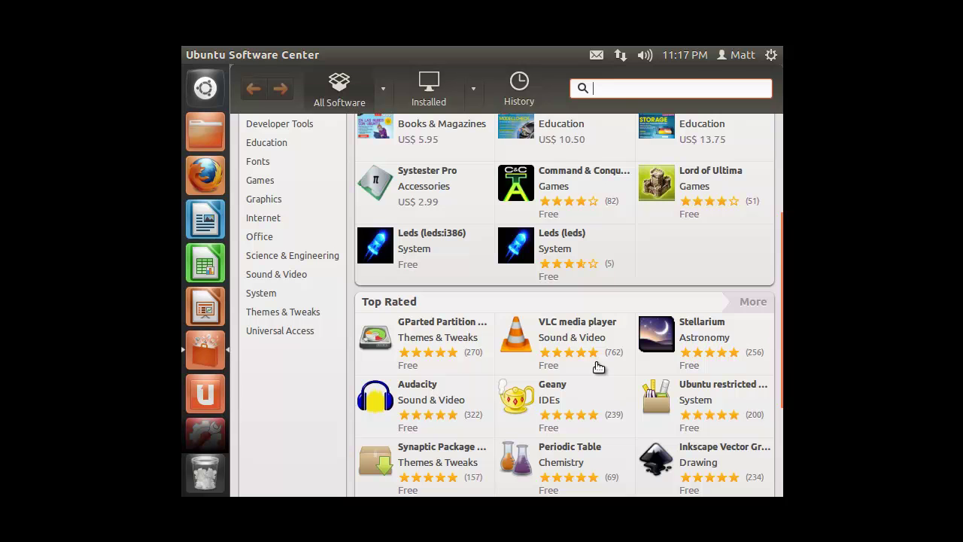
pyautogui.scroll(-2, 597, 366)
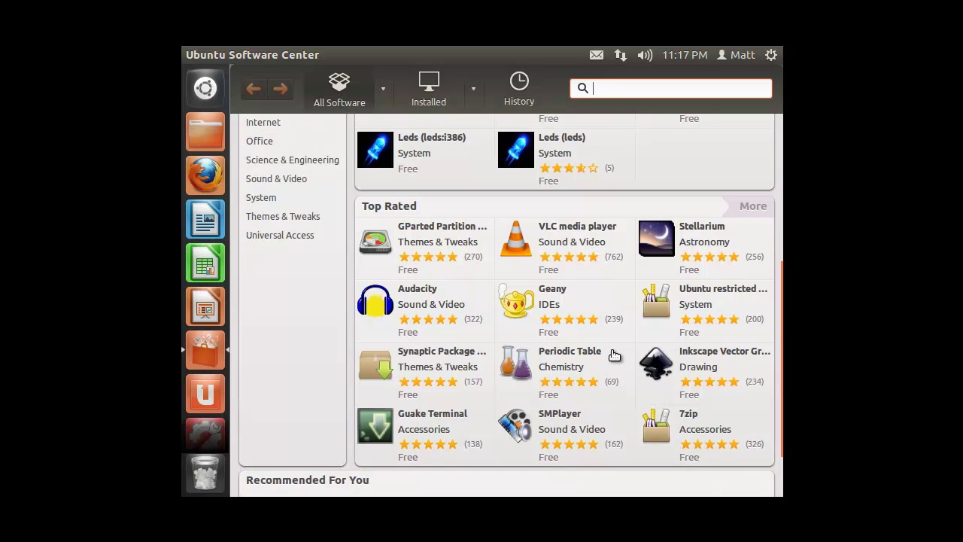
pyautogui.scroll(-2, 613, 354)
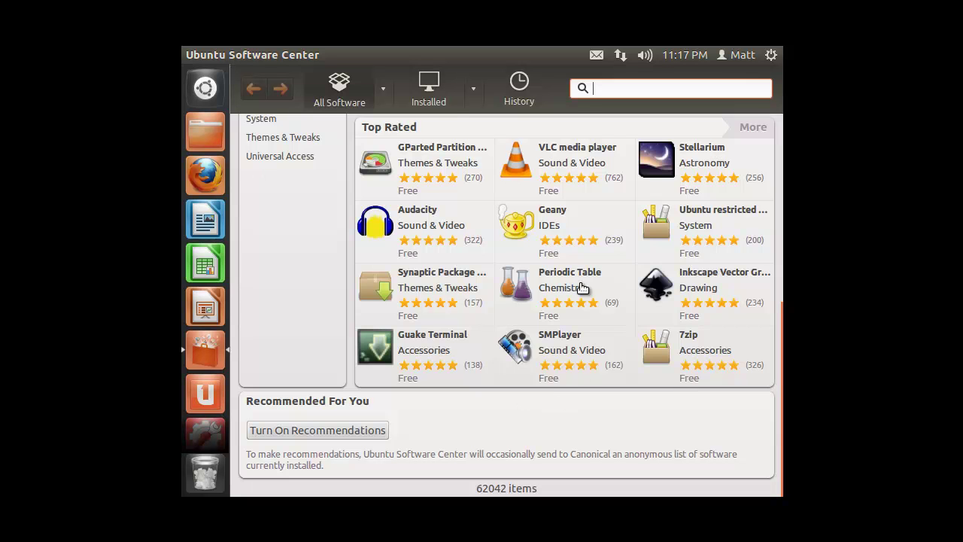
pyautogui.scroll(1, 666, 320)
pyautogui.scroll(7, 666, 320)
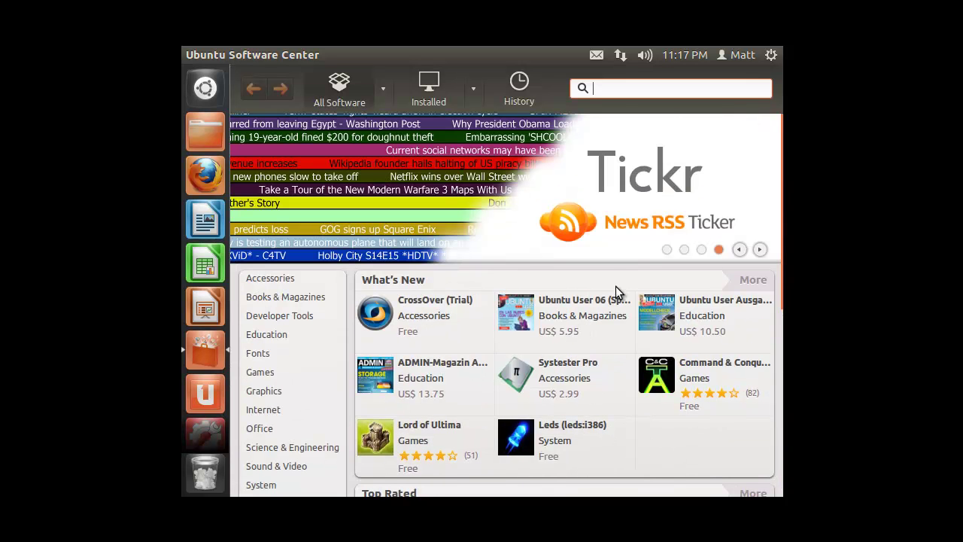
pyautogui.scroll(-3, 615, 292)
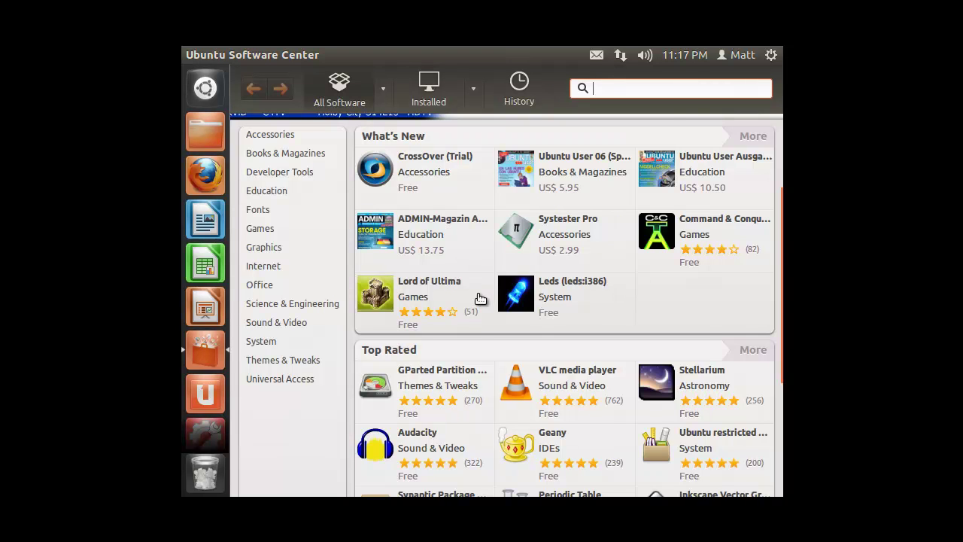
pyautogui.scroll(-1, 475, 298)
pyautogui.scroll(-2, 469, 278)
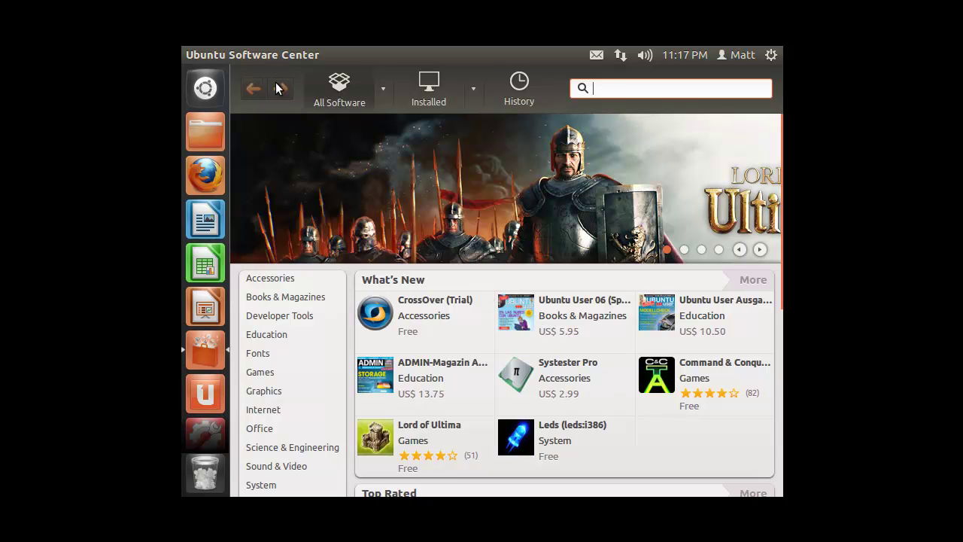
# View the All Software and Installed source filter lists, then close them and scroll down
pyautogui.click(384, 90)
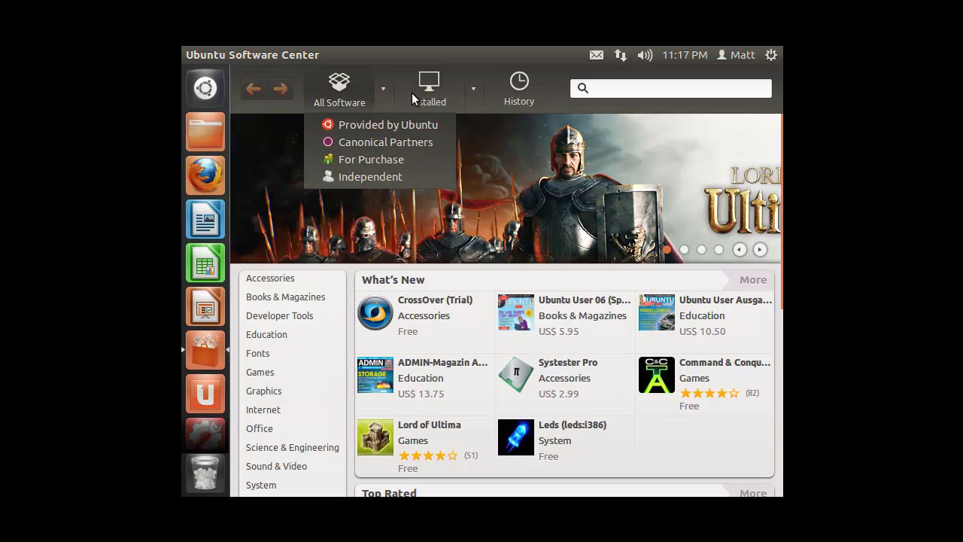
pyautogui.click(446, 94)
pyautogui.click(472, 89)
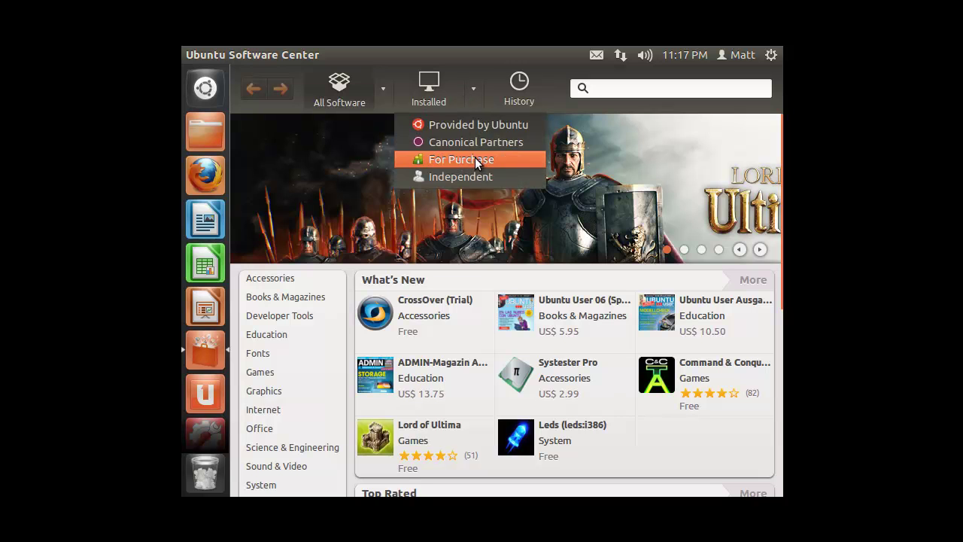
pyautogui.click(533, 87)
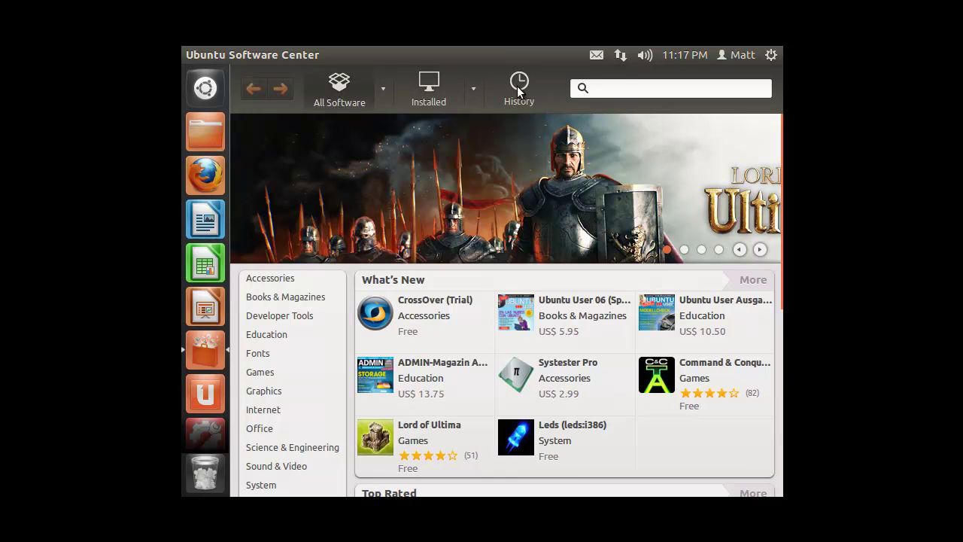
pyautogui.scroll(-3, 481, 271)
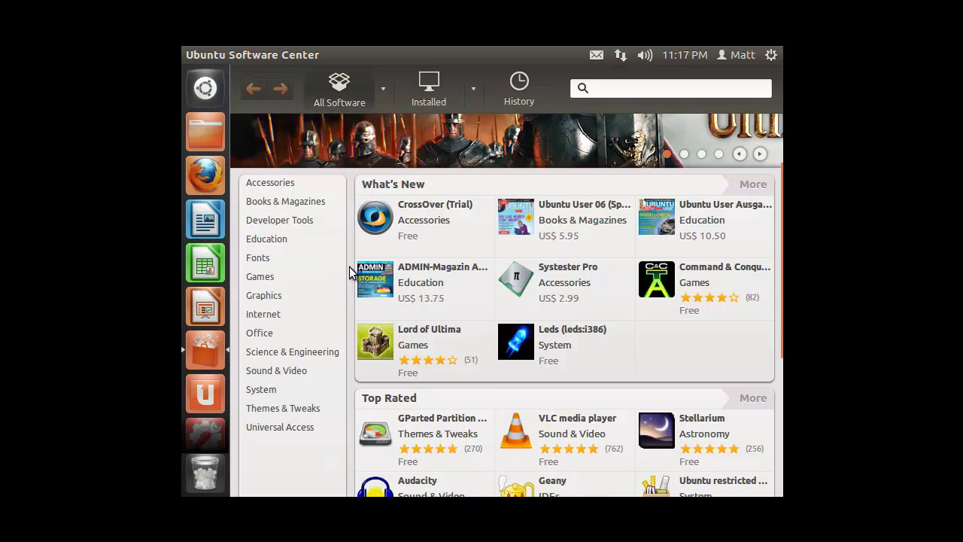
# Open Accessories, scroll through its apps sorted By Top Rated, then go back to All Software
pyautogui.click(278, 183)
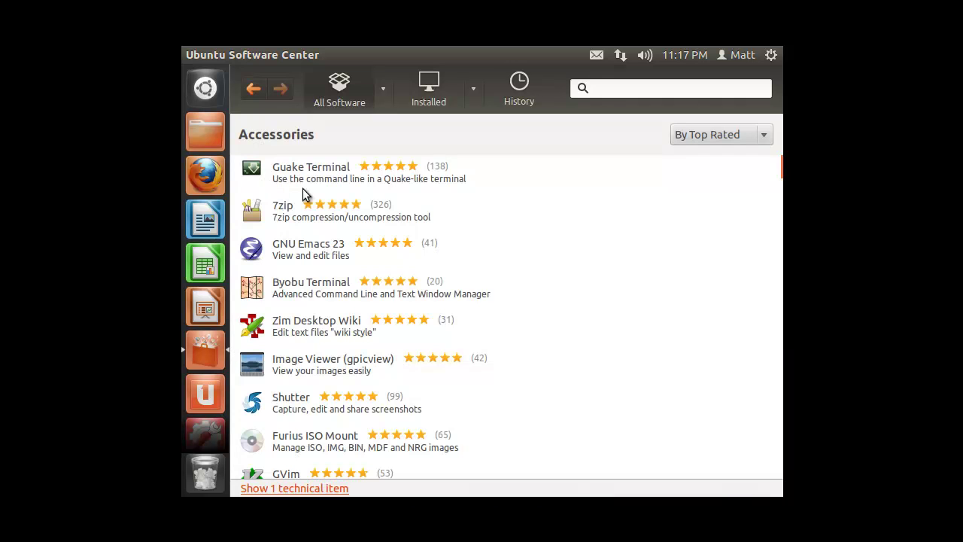
pyautogui.scroll(-3, 358, 218)
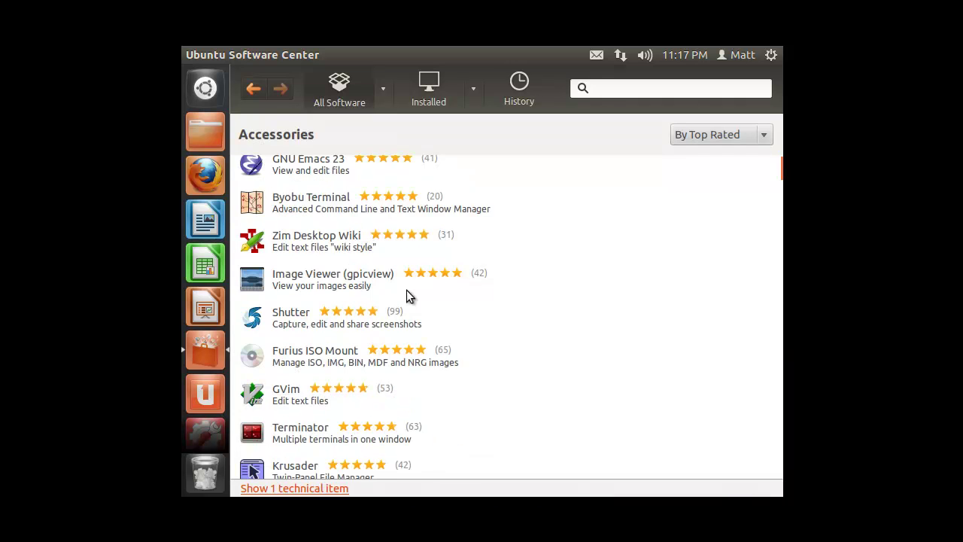
pyautogui.scroll(-4, 347, 320)
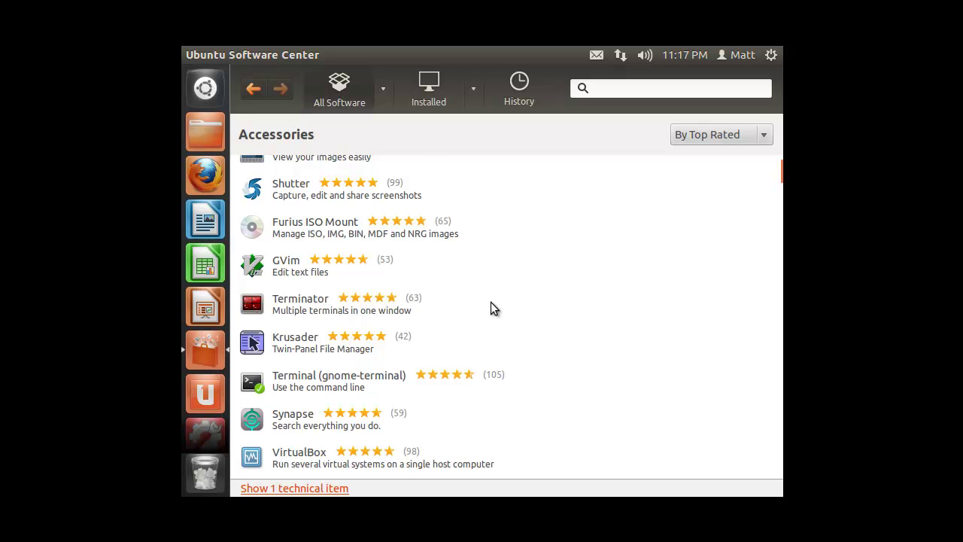
pyautogui.scroll(-1, 414, 298)
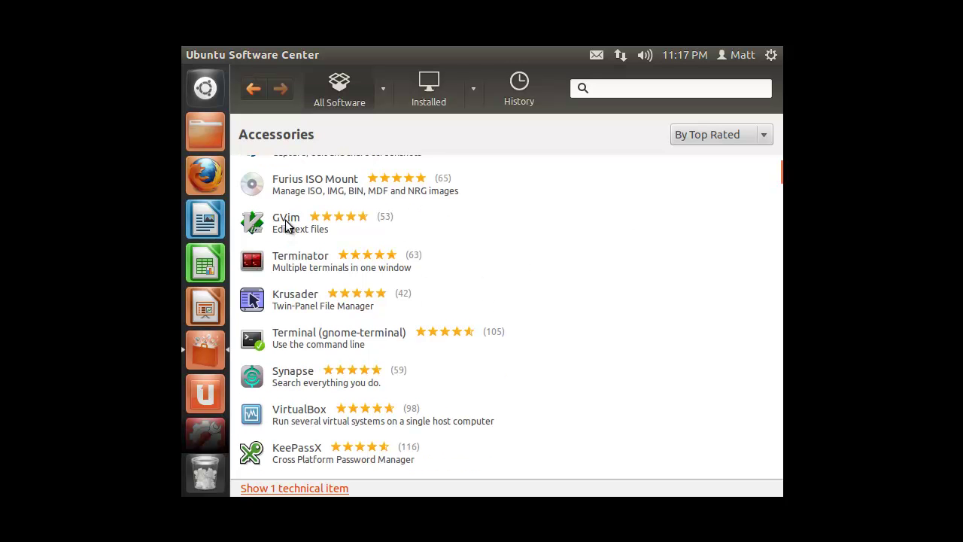
pyautogui.scroll(-4, 344, 251)
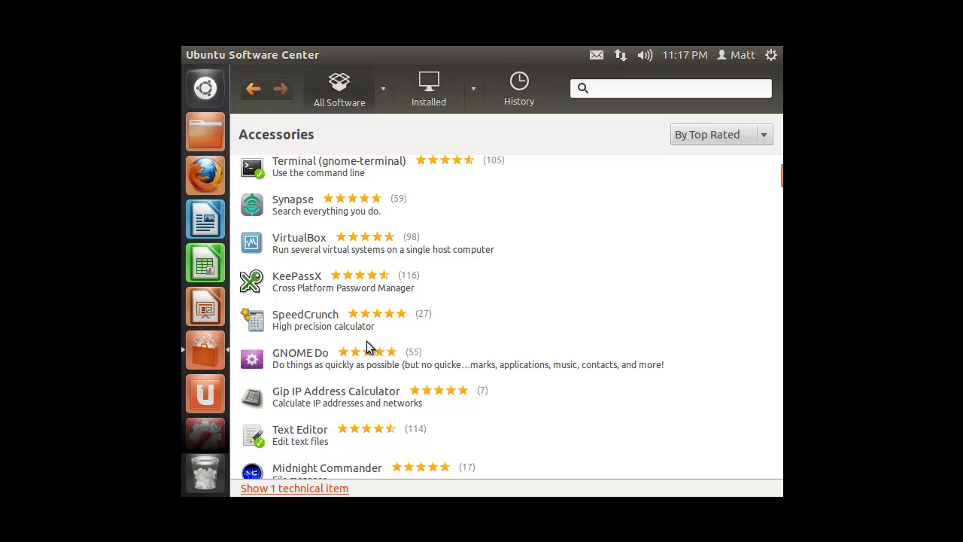
pyautogui.scroll(-1, 369, 264)
pyautogui.scroll(-8, 361, 312)
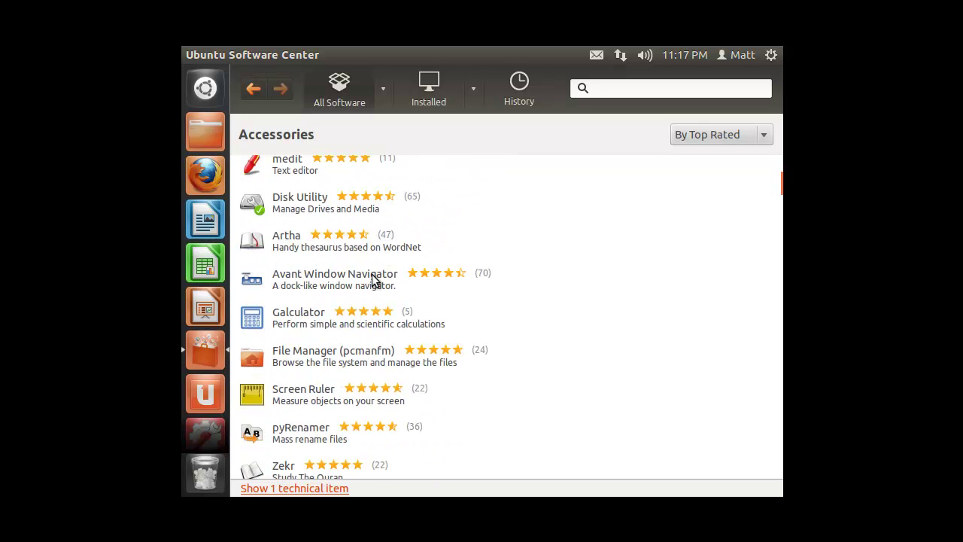
pyautogui.scroll(-5, 394, 225)
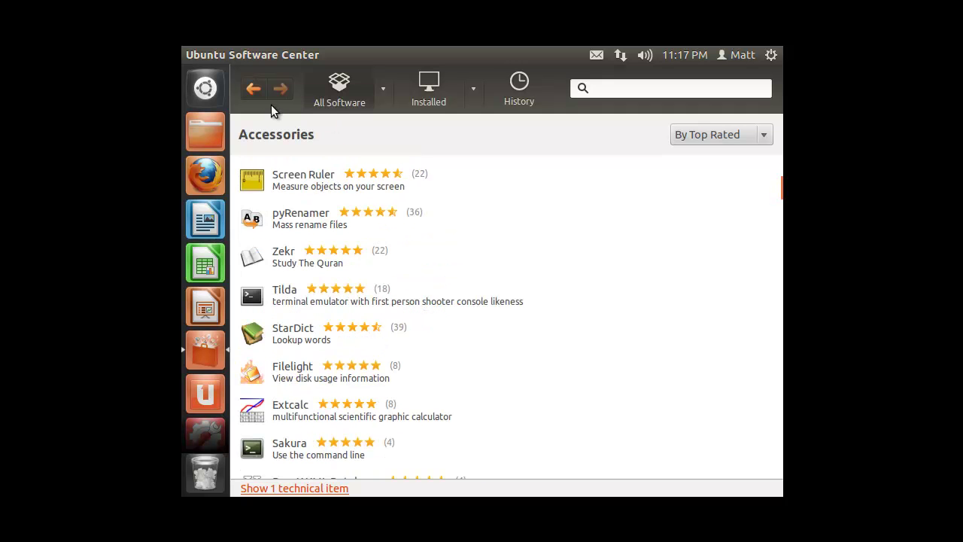
pyautogui.click(253, 92)
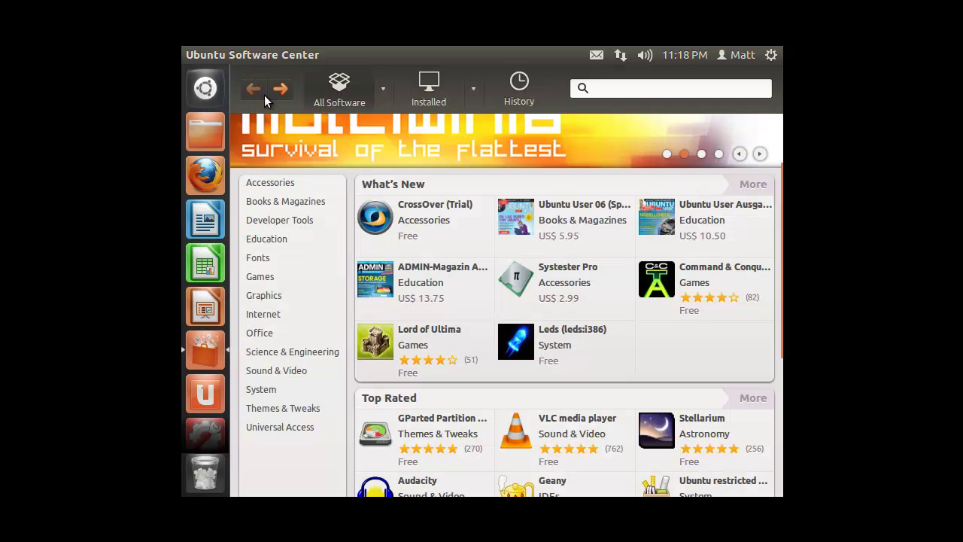
pyautogui.click(271, 222)
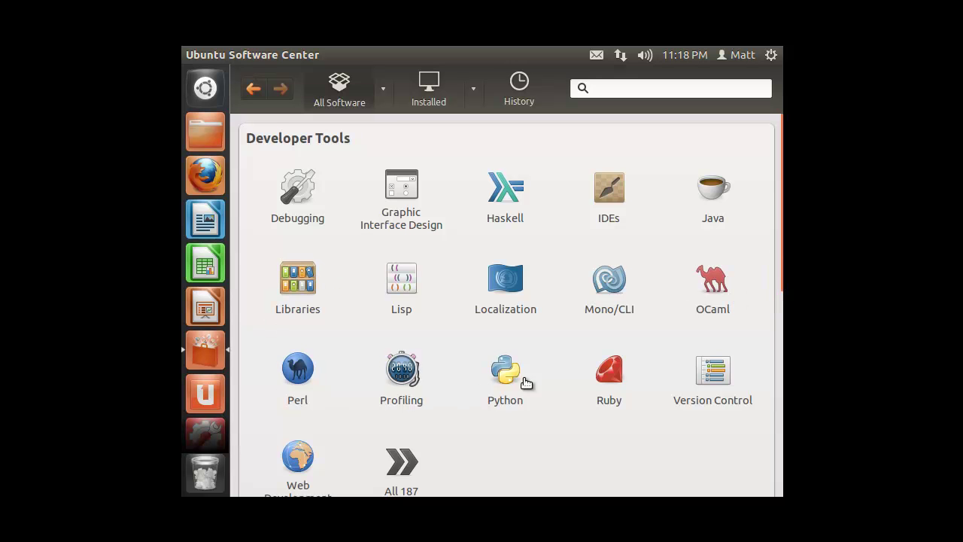
pyautogui.scroll(-1, 294, 451)
pyautogui.scroll(1, 290, 436)
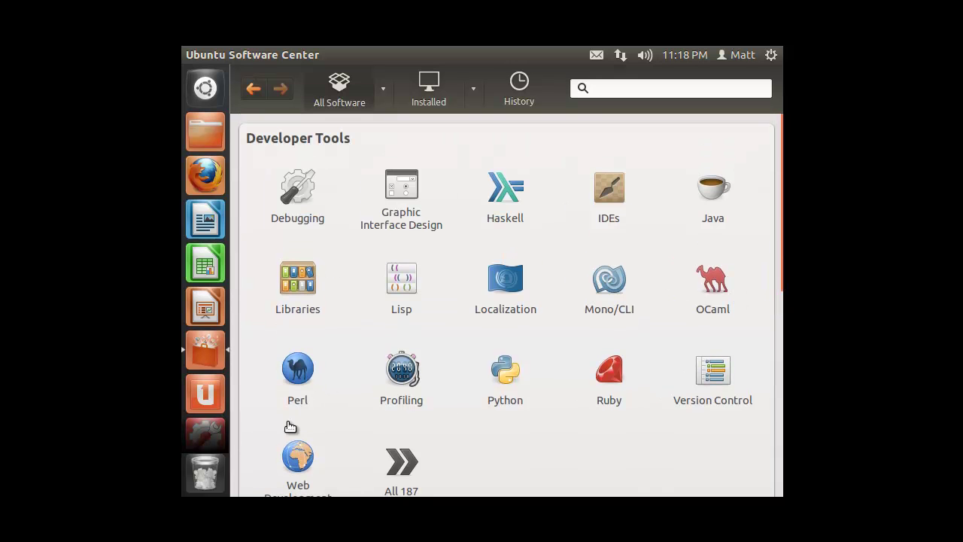
pyautogui.click(254, 90)
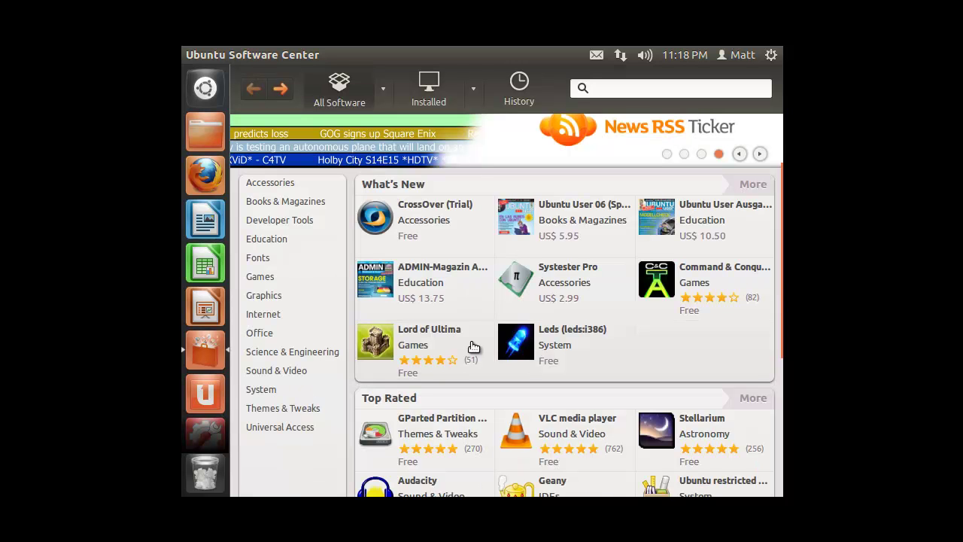
pyautogui.click(284, 249)
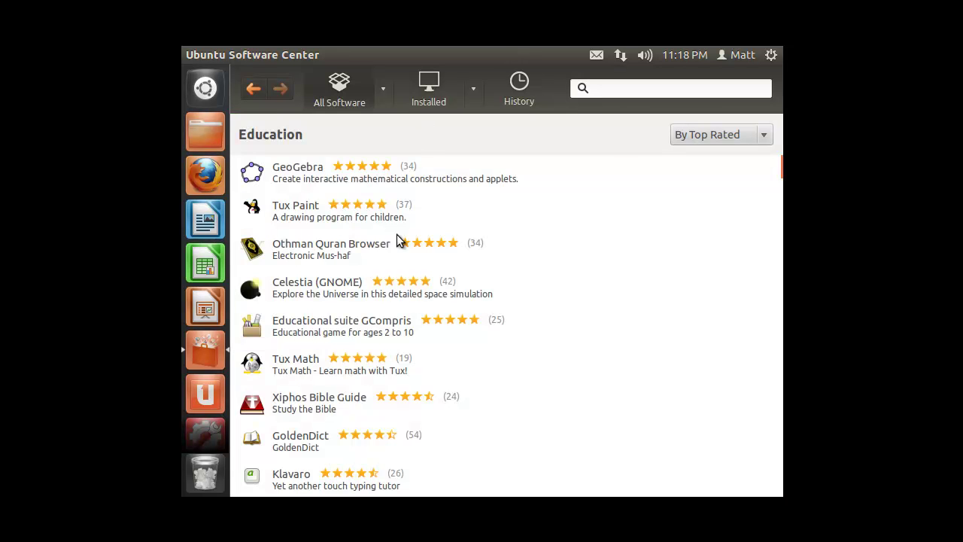
pyautogui.scroll(-5, 294, 263)
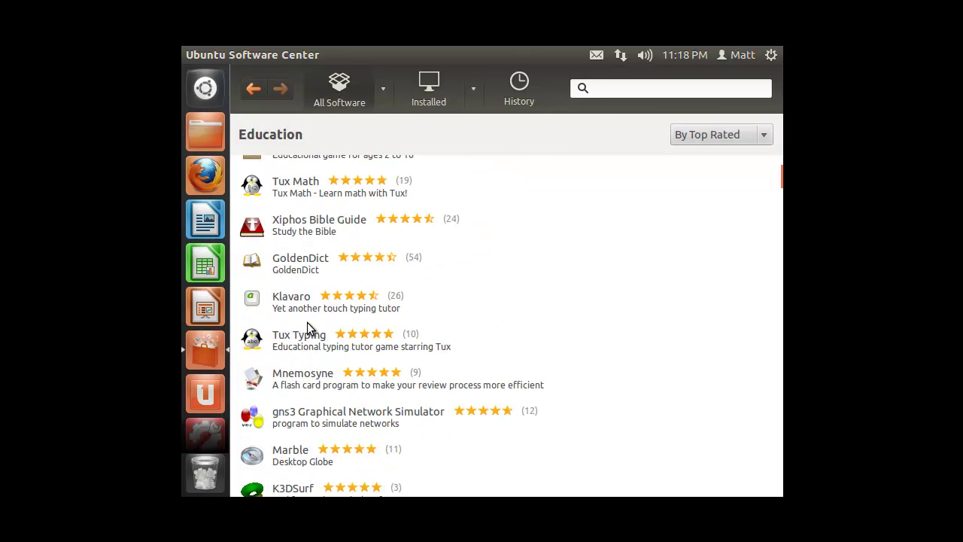
pyautogui.scroll(-5, 307, 324)
pyautogui.scroll(3, 367, 265)
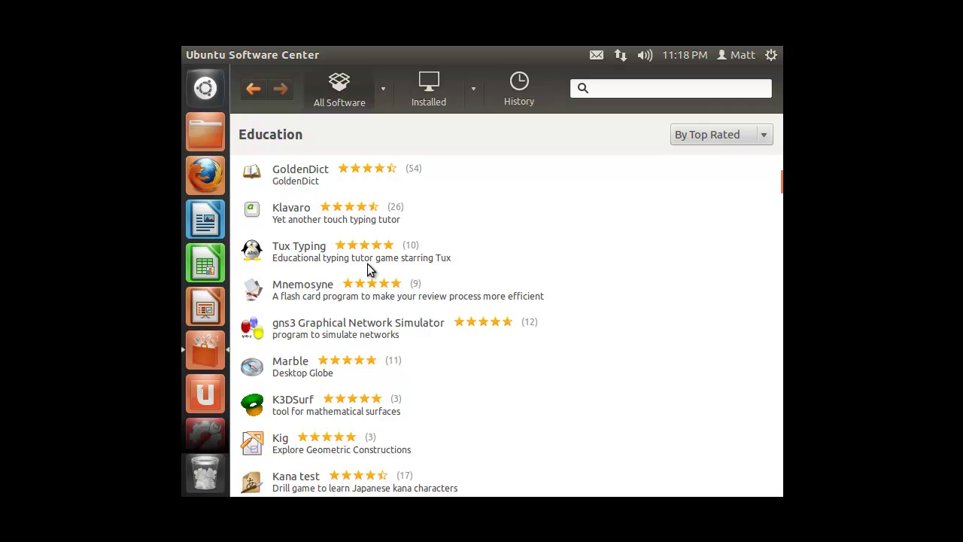
pyautogui.scroll(8, 367, 263)
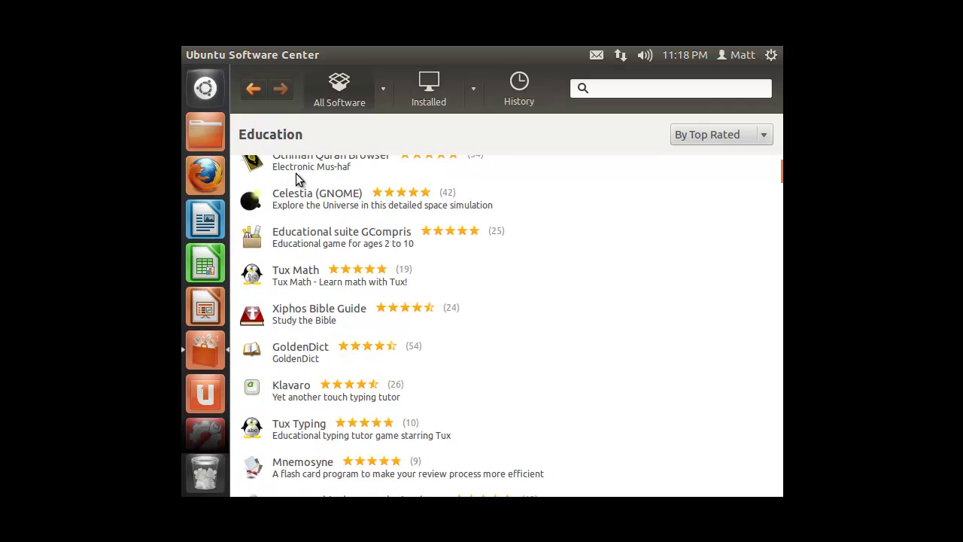
pyautogui.click(255, 89)
pyautogui.scroll(-4, 653, 376)
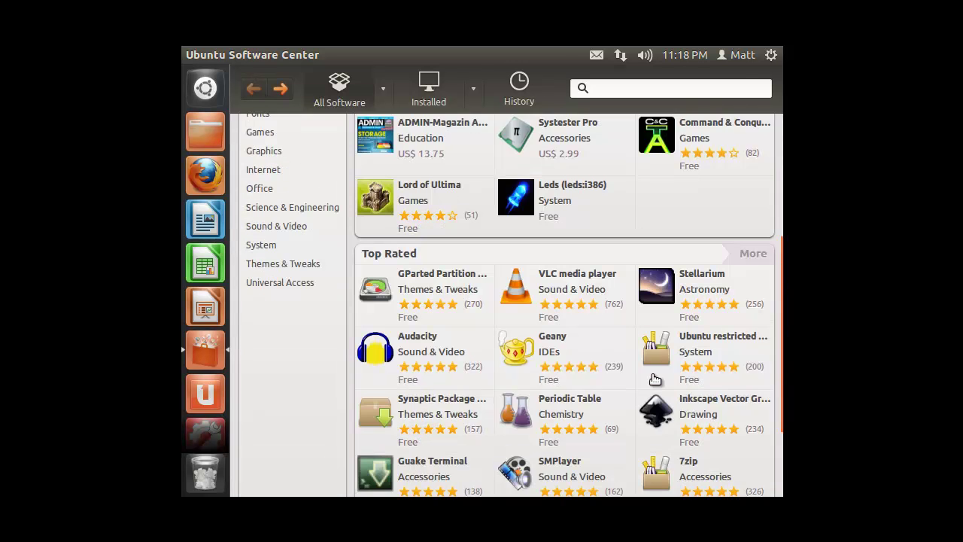
pyautogui.scroll(4, 654, 378)
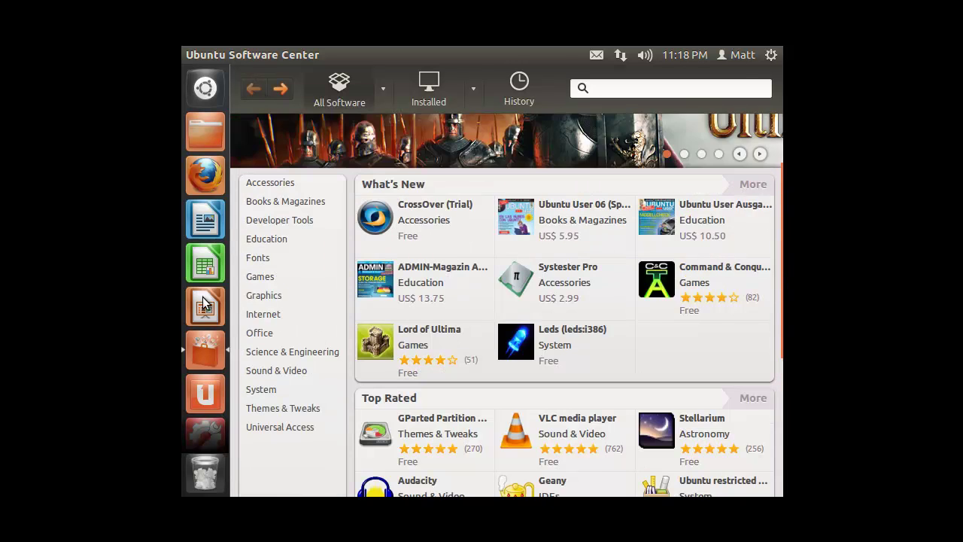
pyautogui.click(258, 258)
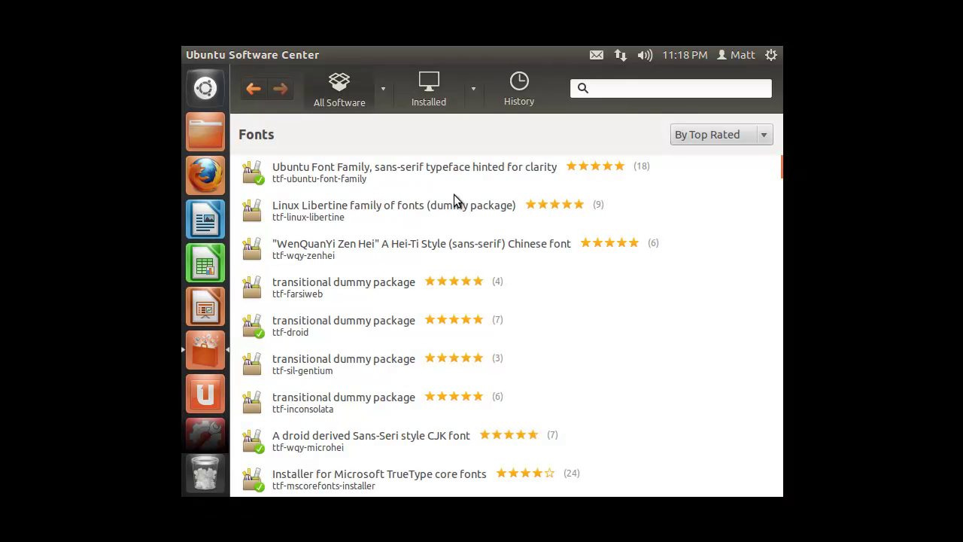
pyautogui.click(253, 89)
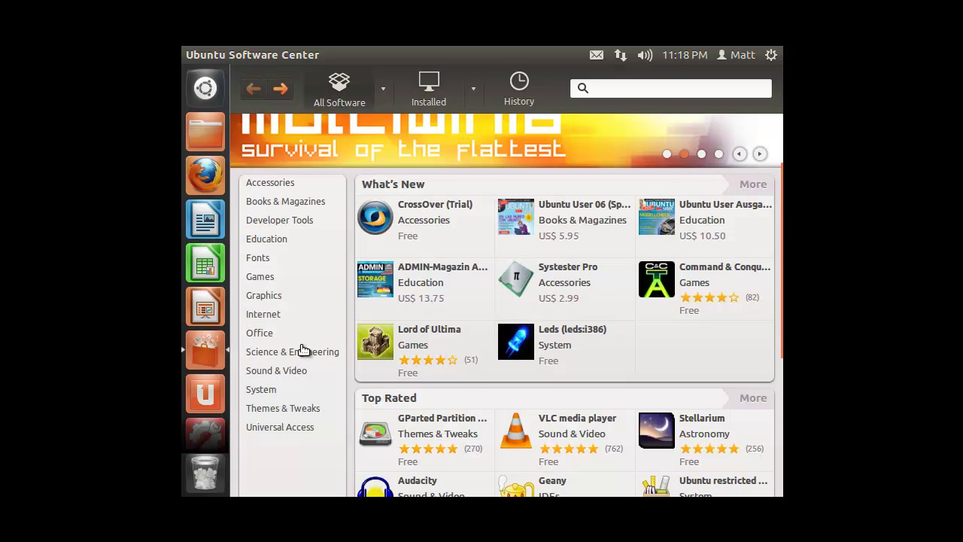
# Open Games (599 items) and scroll to Top Rated Games, led by Battle for Wesnoth
pyautogui.click(273, 282)
pyautogui.scroll(-3, 501, 212)
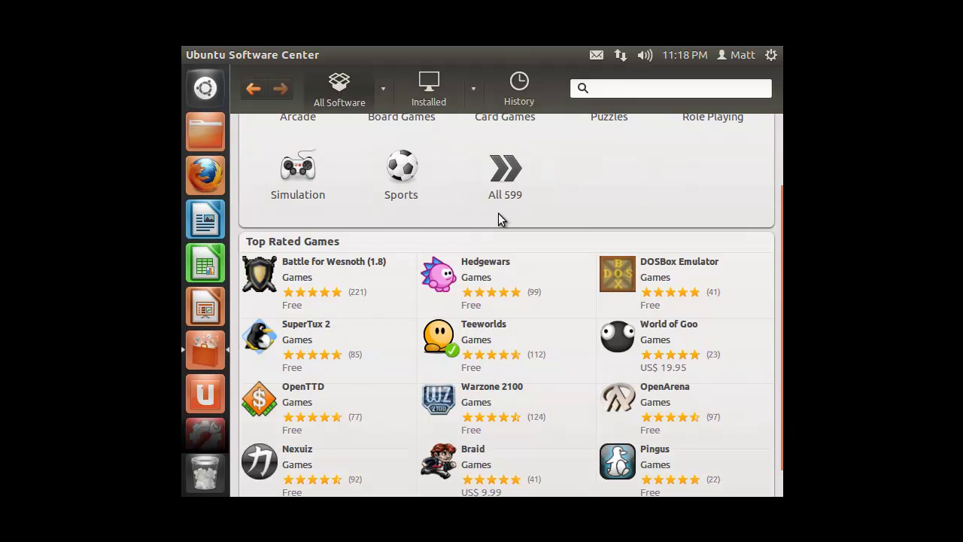
pyautogui.scroll(-1, 501, 219)
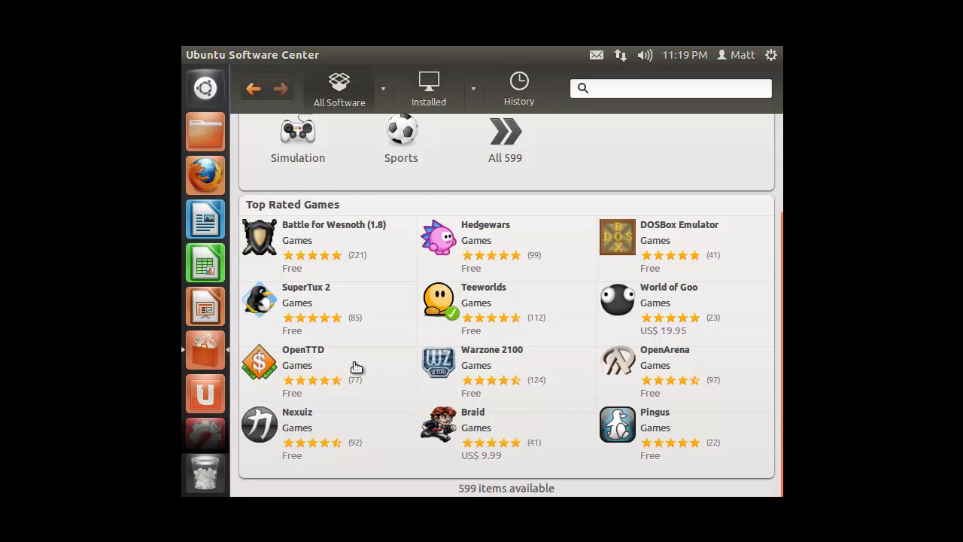
# View the OpenTTD details page, then return to the Games category
pyautogui.click(331, 365)
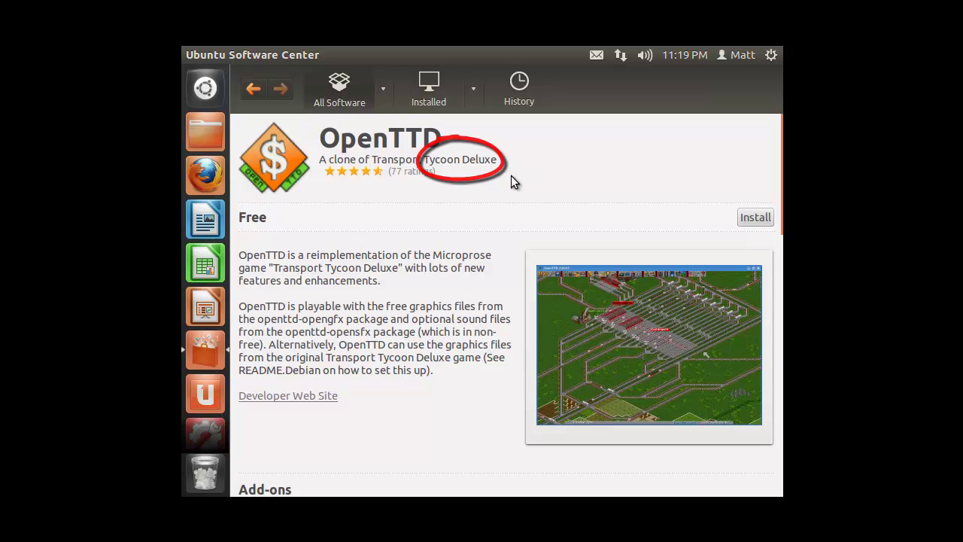
pyautogui.click(252, 87)
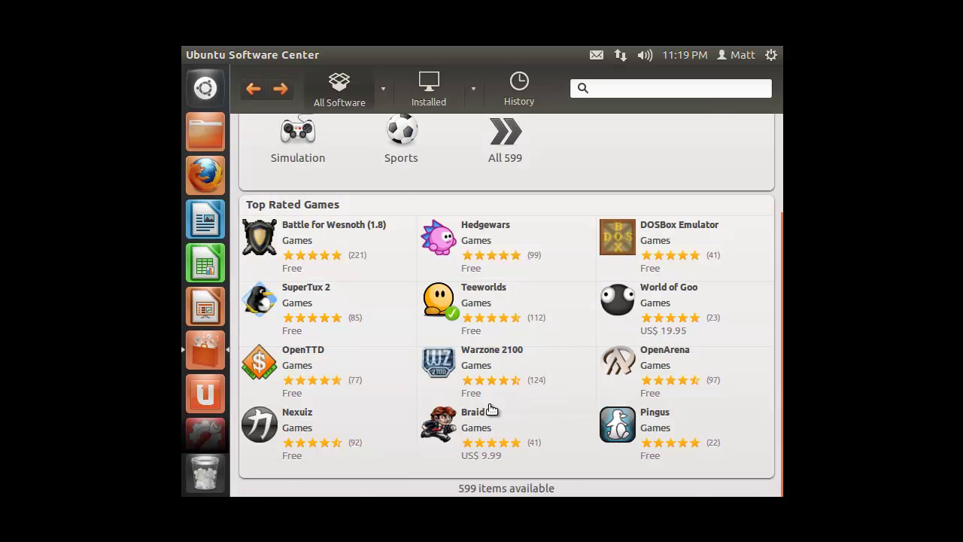
pyautogui.scroll(4, 639, 252)
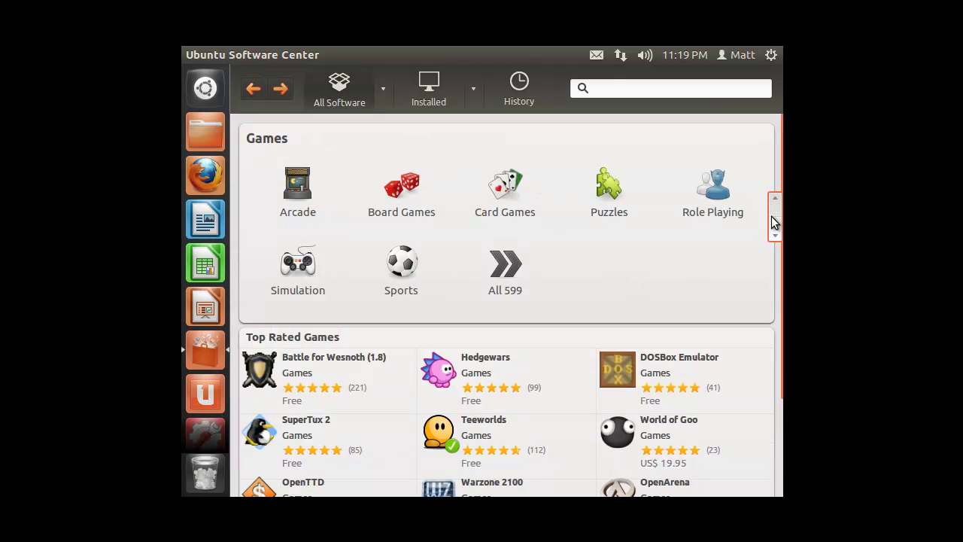
# List all 599 games and scroll through them
pyautogui.click(508, 268)
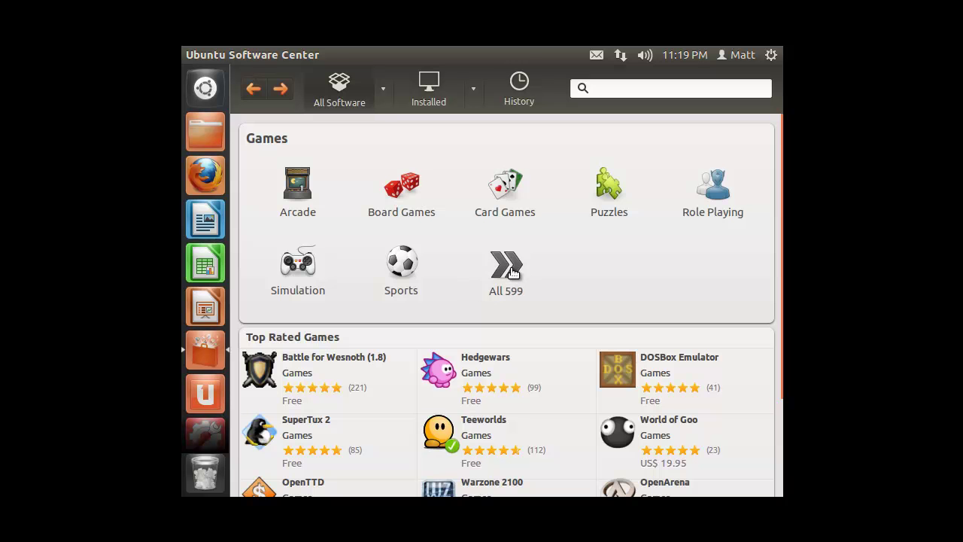
pyautogui.scroll(-4, 387, 439)
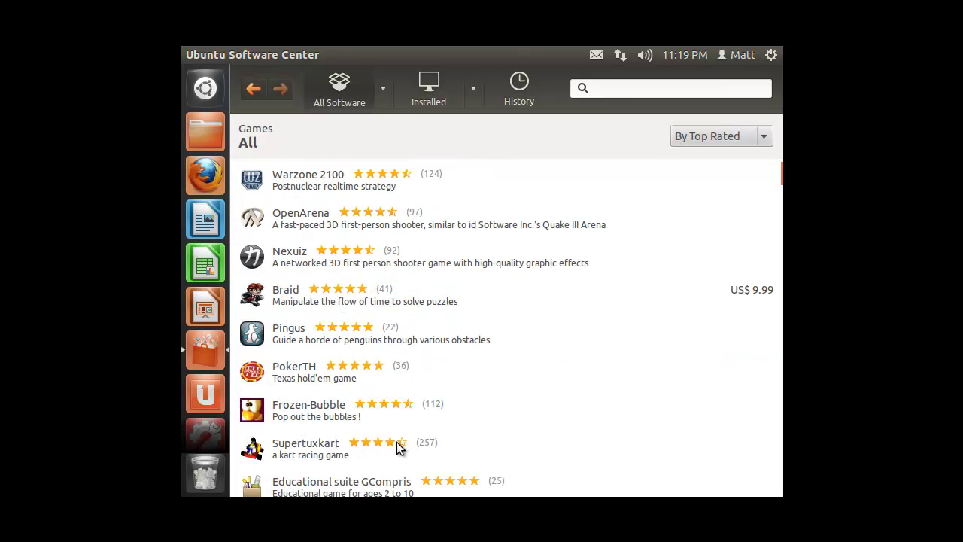
pyautogui.scroll(-3, 391, 436)
pyautogui.scroll(7, 340, 284)
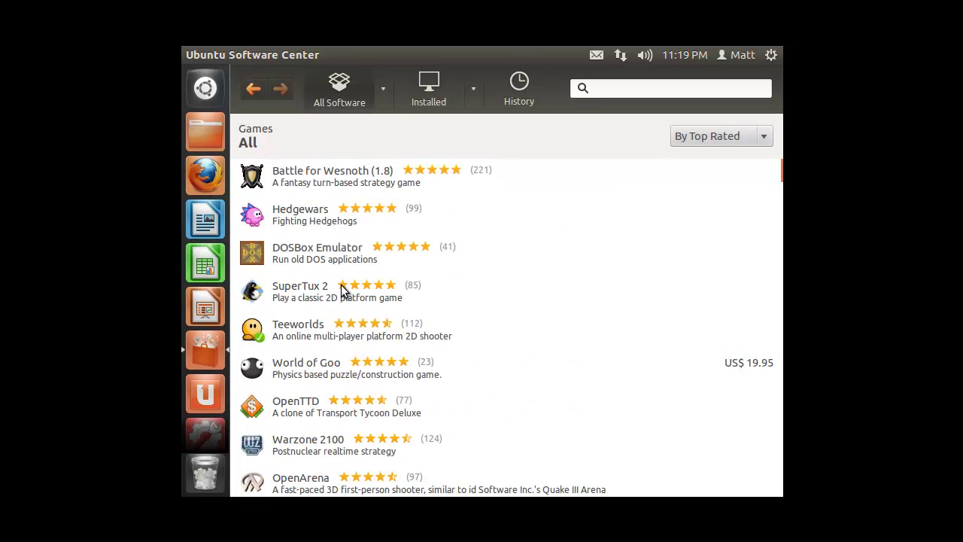
# Go back to All Software and open Graphics, led by Inkscape and GIMP
pyautogui.click(255, 89)
pyautogui.click(258, 91)
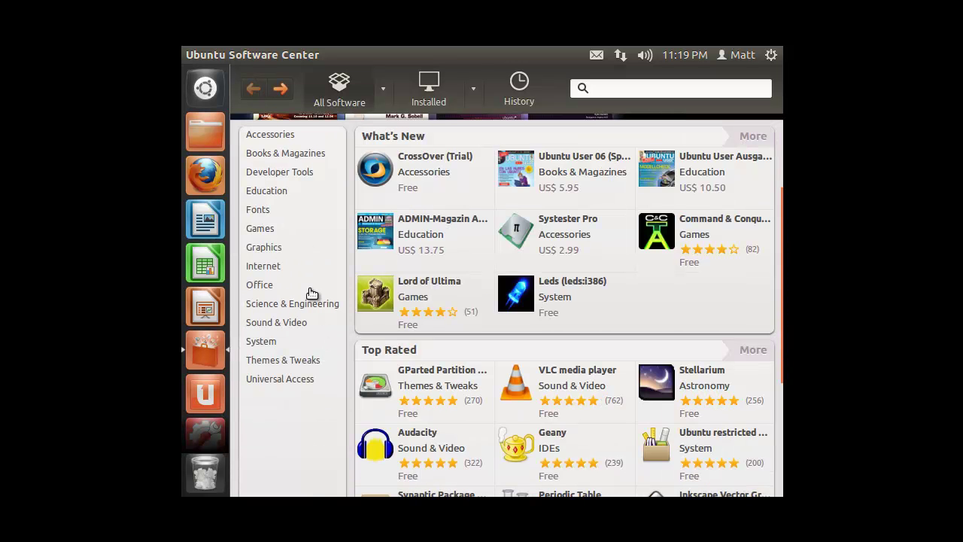
pyautogui.click(264, 248)
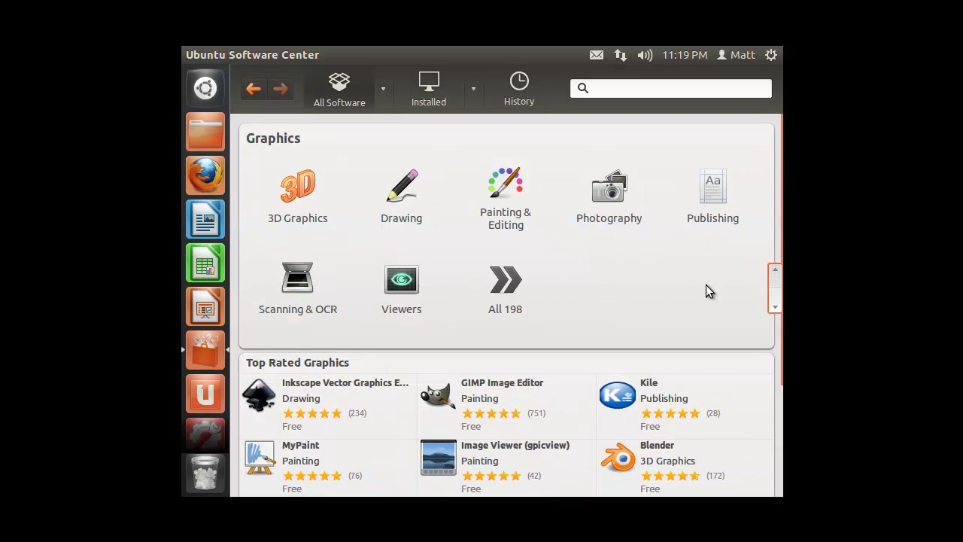
pyautogui.scroll(-2, 571, 294)
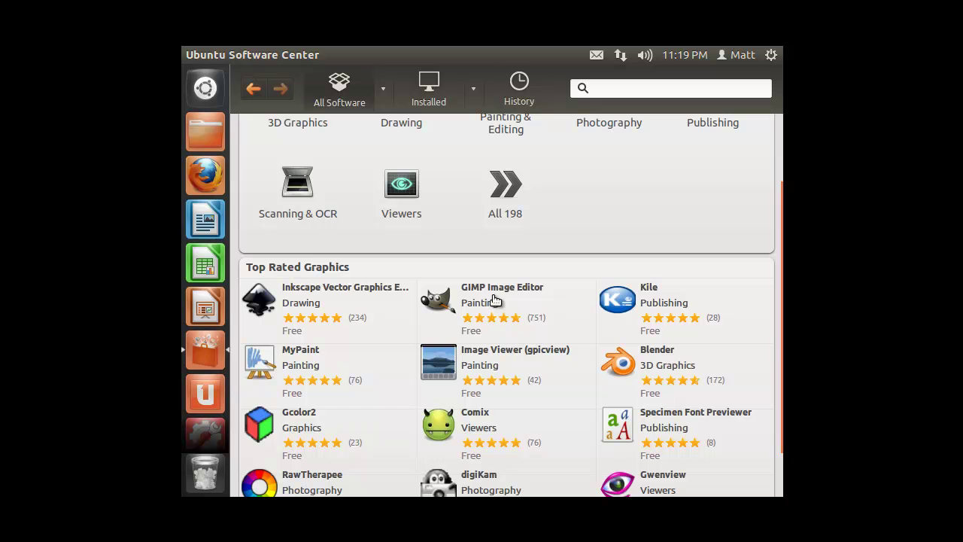
pyautogui.scroll(-1, 574, 307)
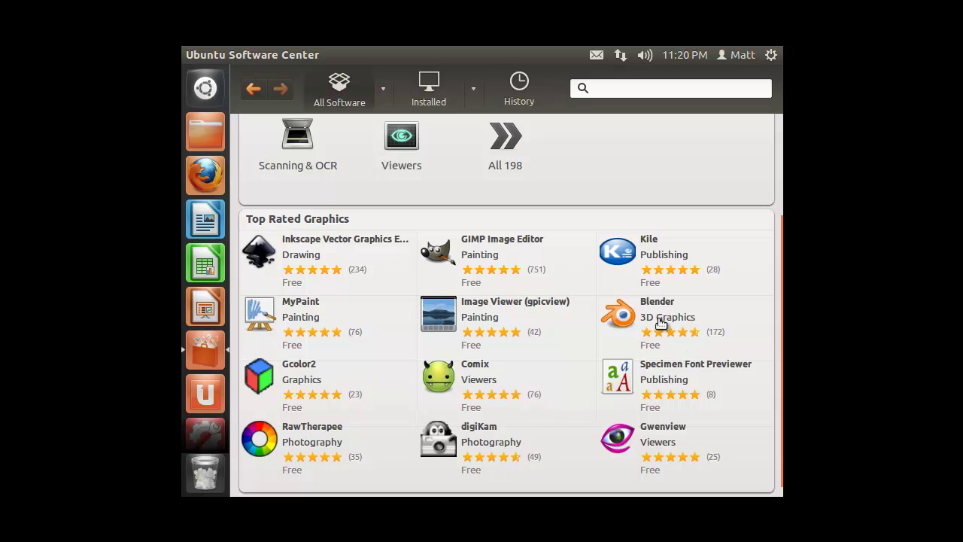
pyautogui.scroll(4, 564, 394)
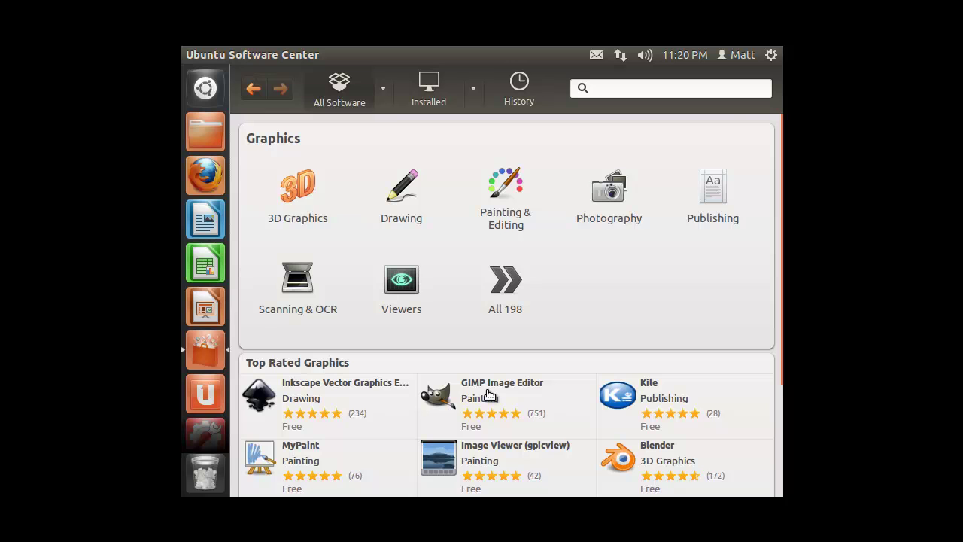
# Browse the Internet category's 272 items, led by FileZilla, then return to All Software
pyautogui.click(251, 89)
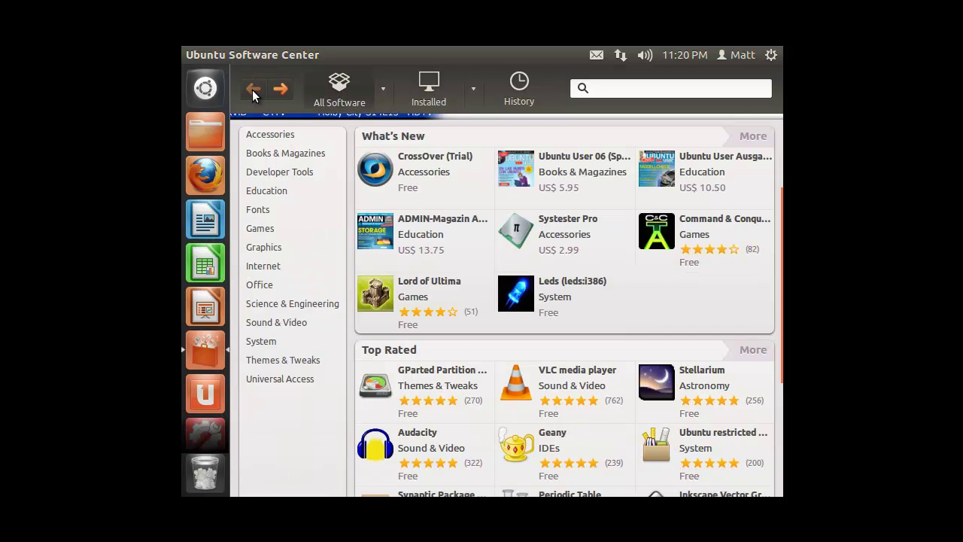
pyautogui.click(272, 267)
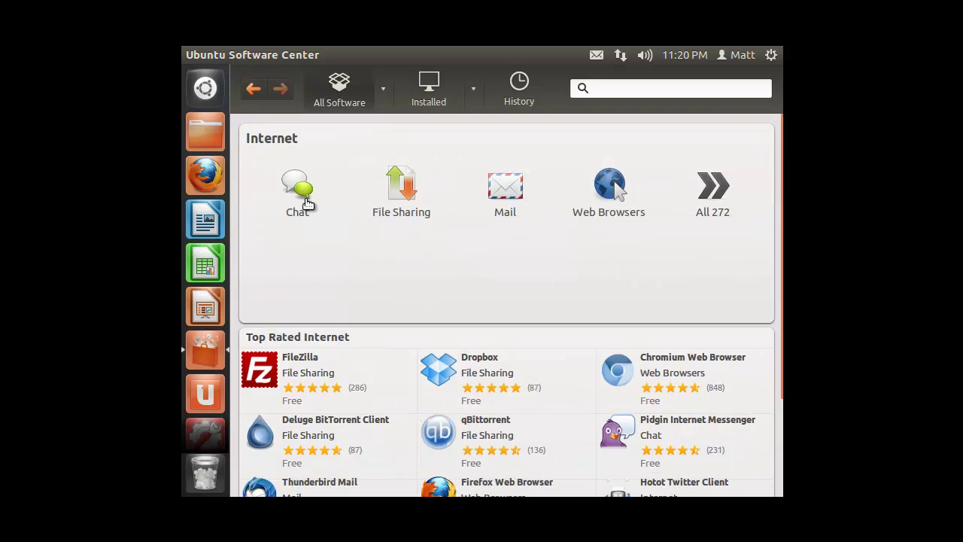
pyautogui.scroll(-3, 295, 254)
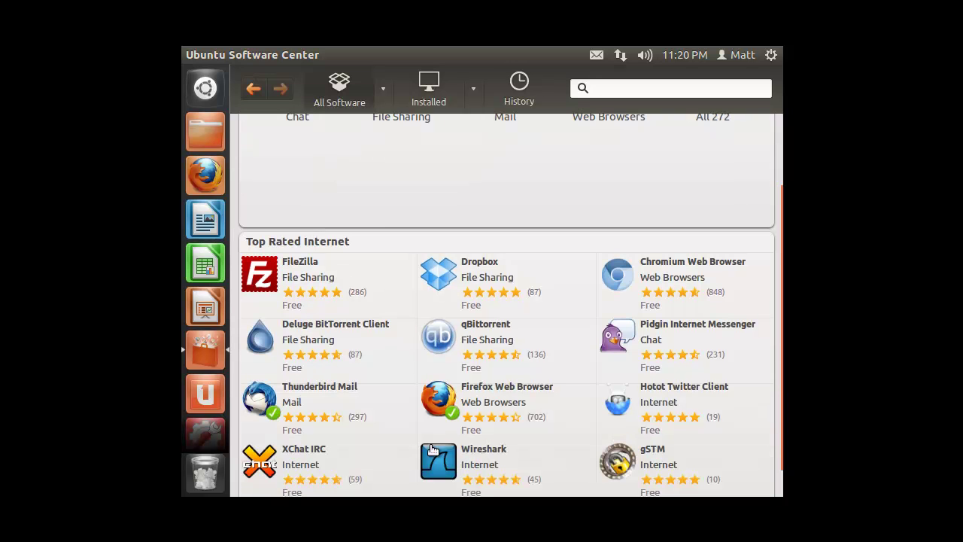
pyautogui.scroll(-1, 616, 396)
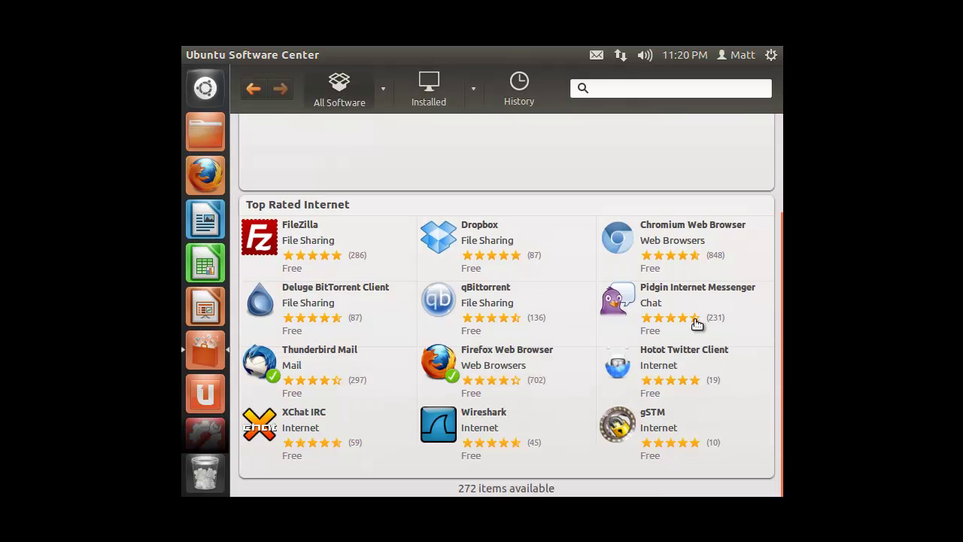
pyautogui.scroll(4, 387, 293)
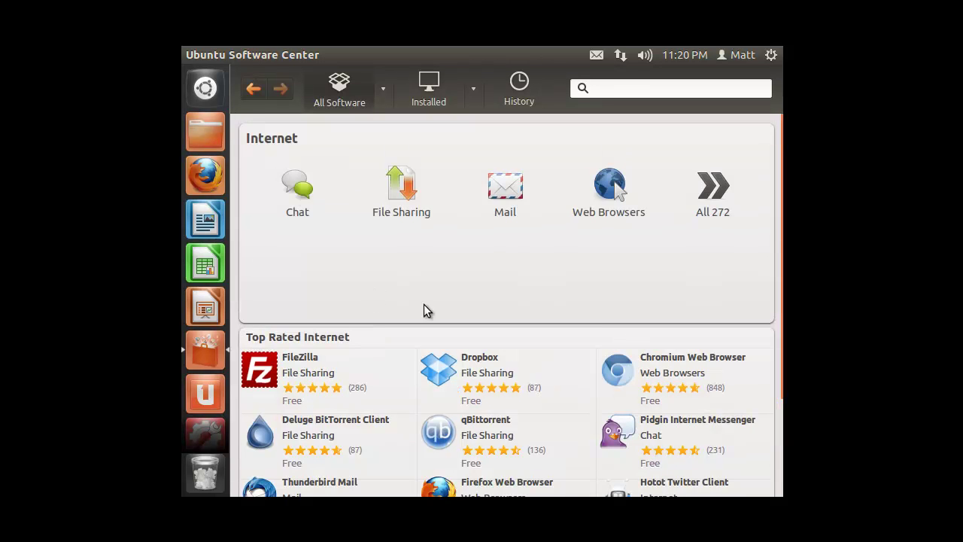
pyautogui.click(253, 89)
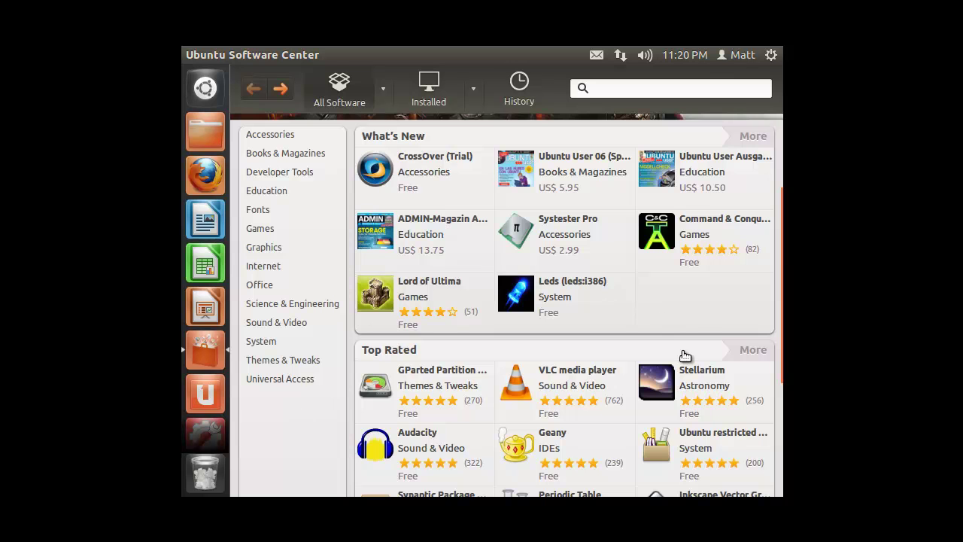
pyautogui.scroll(-3, 685, 361)
pyautogui.scroll(2, 661, 376)
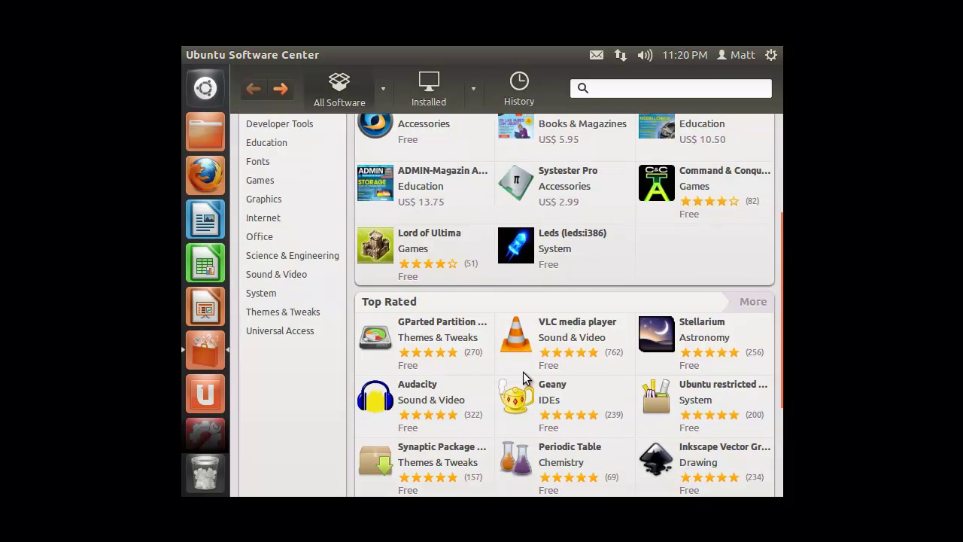
pyautogui.scroll(-2, 389, 401)
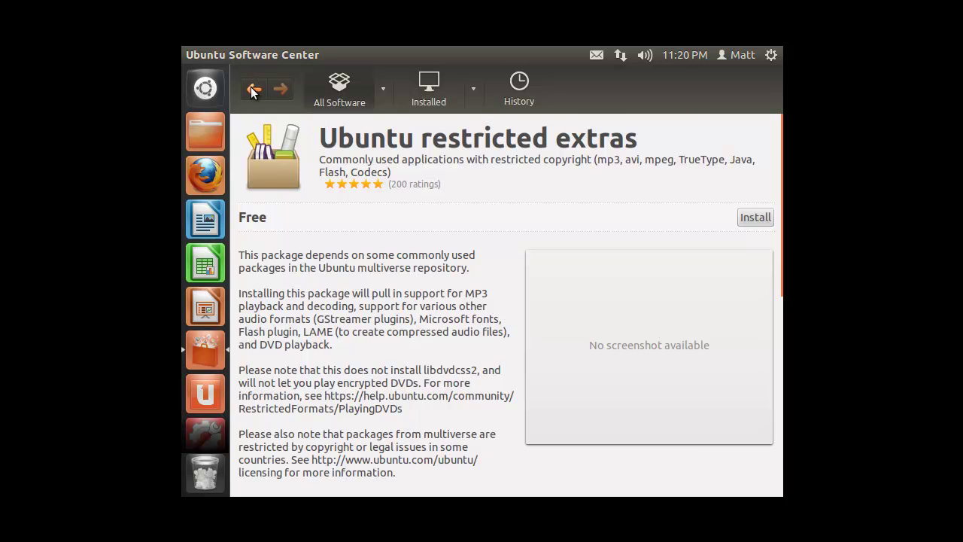
pyautogui.click(252, 89)
pyautogui.click(716, 307)
pyautogui.scroll(-5, 474, 387)
pyautogui.scroll(5, 460, 384)
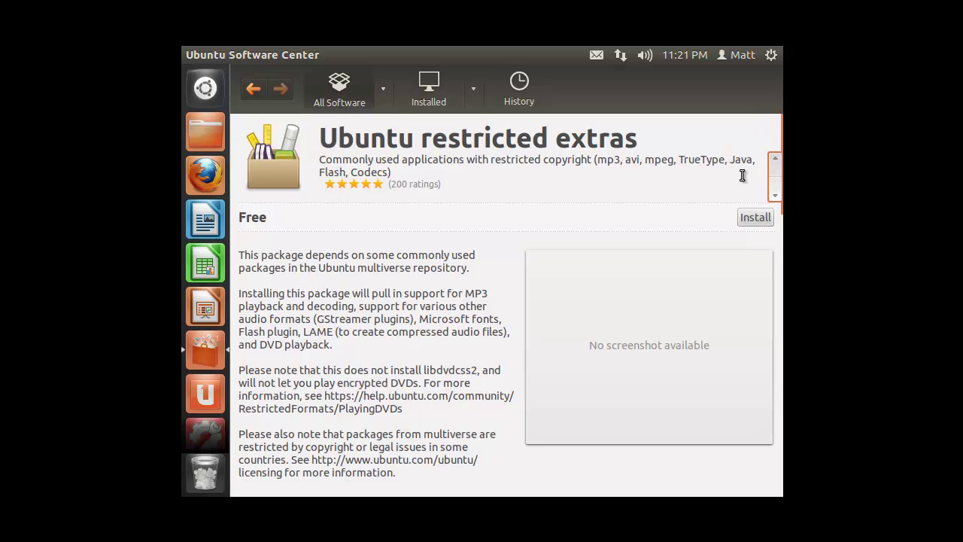
pyautogui.click(252, 89)
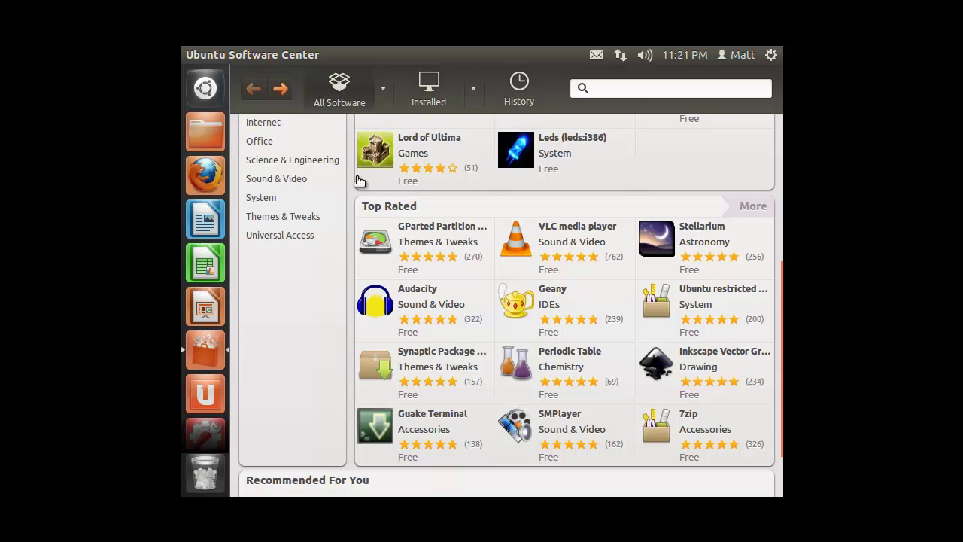
pyautogui.scroll(2, 322, 298)
pyautogui.scroll(1, 321, 298)
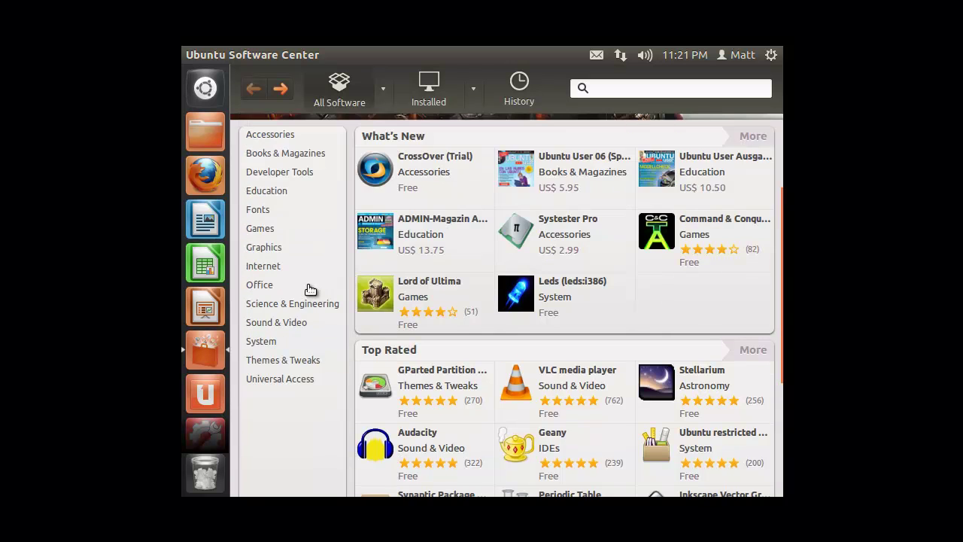
pyautogui.click(265, 342)
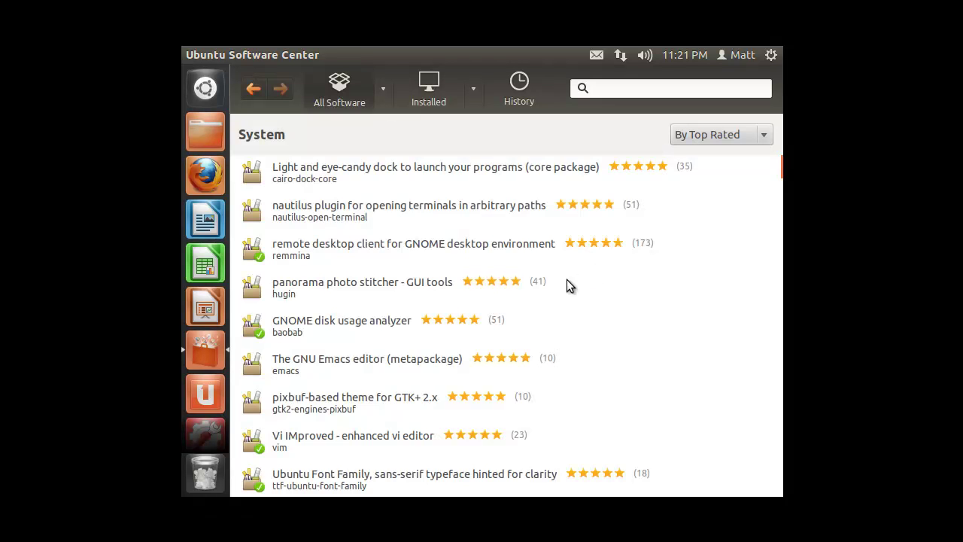
pyautogui.scroll(-3, 526, 278)
pyautogui.scroll(3, 481, 275)
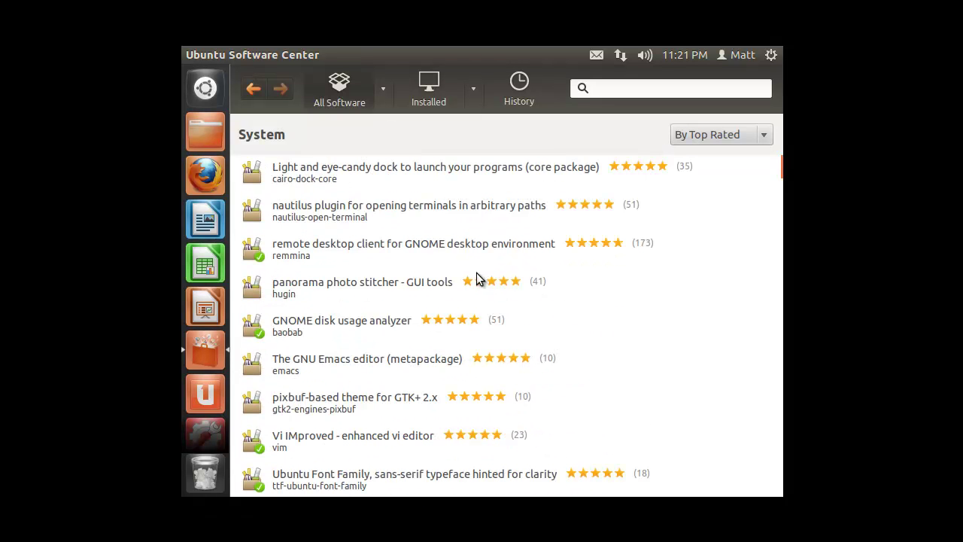
pyautogui.click(257, 93)
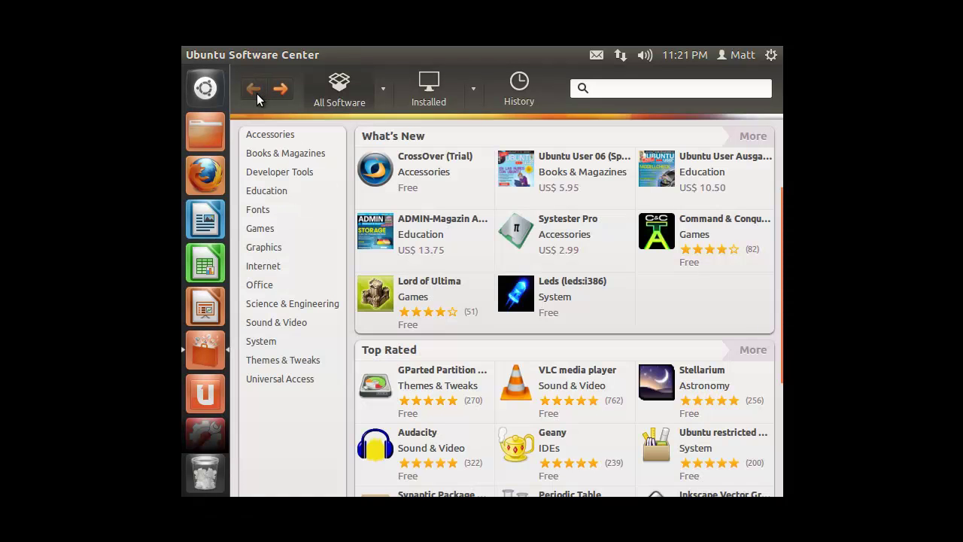
pyautogui.click(298, 361)
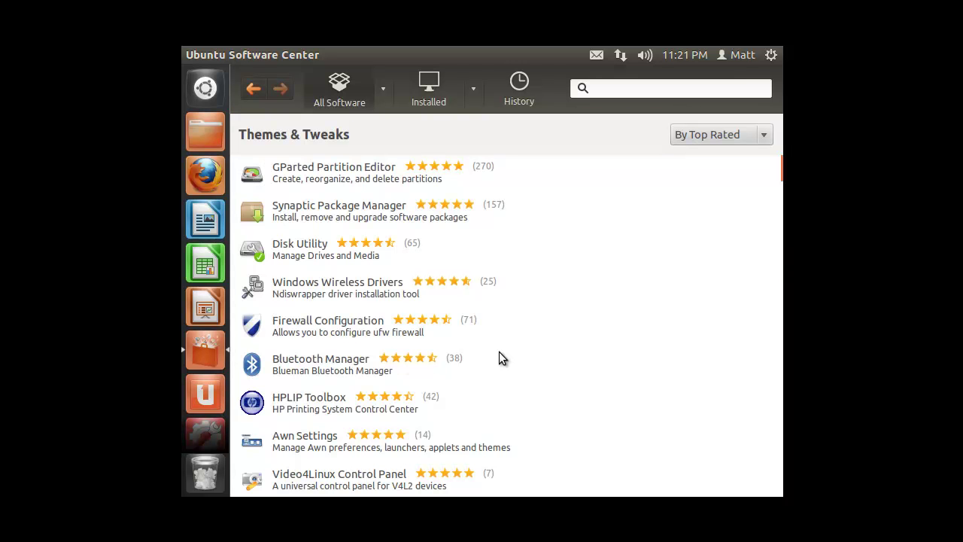
pyautogui.scroll(-5, 499, 351)
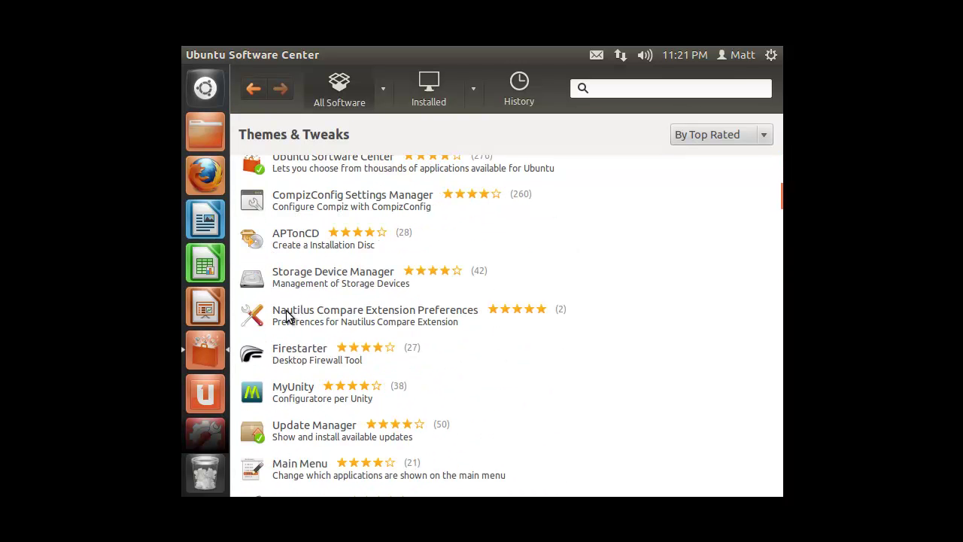
pyautogui.click(252, 89)
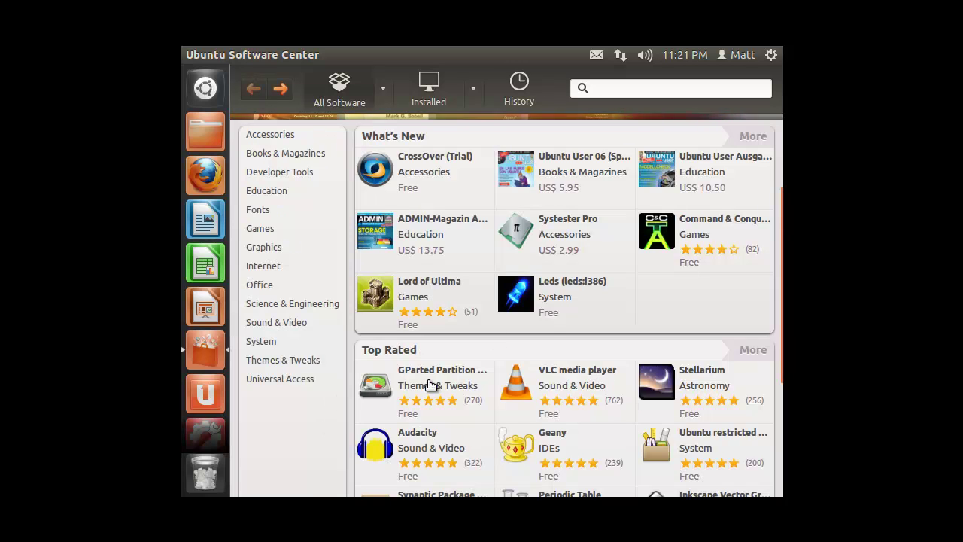
pyautogui.scroll(-5, 539, 341)
pyautogui.scroll(-1, 539, 340)
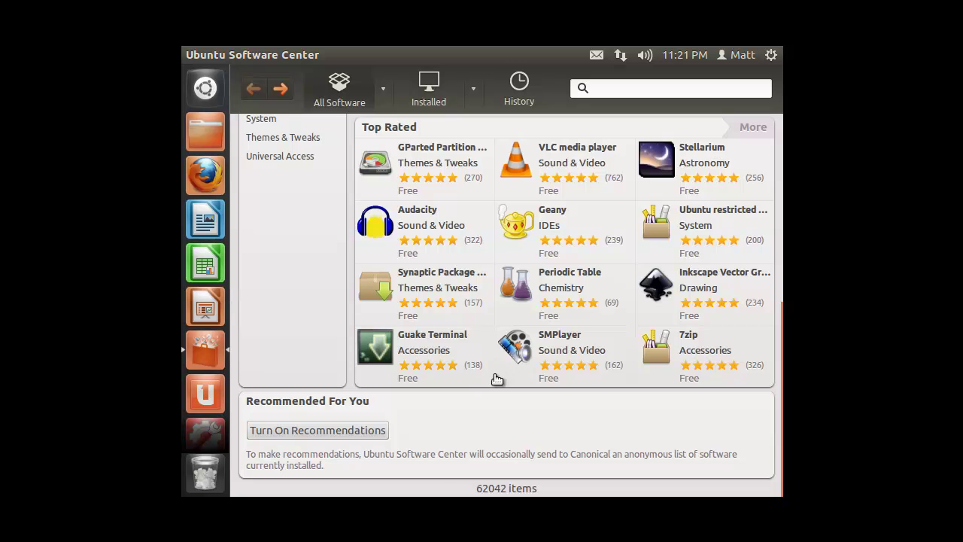
pyautogui.scroll(6, 466, 360)
pyautogui.scroll(3, 461, 350)
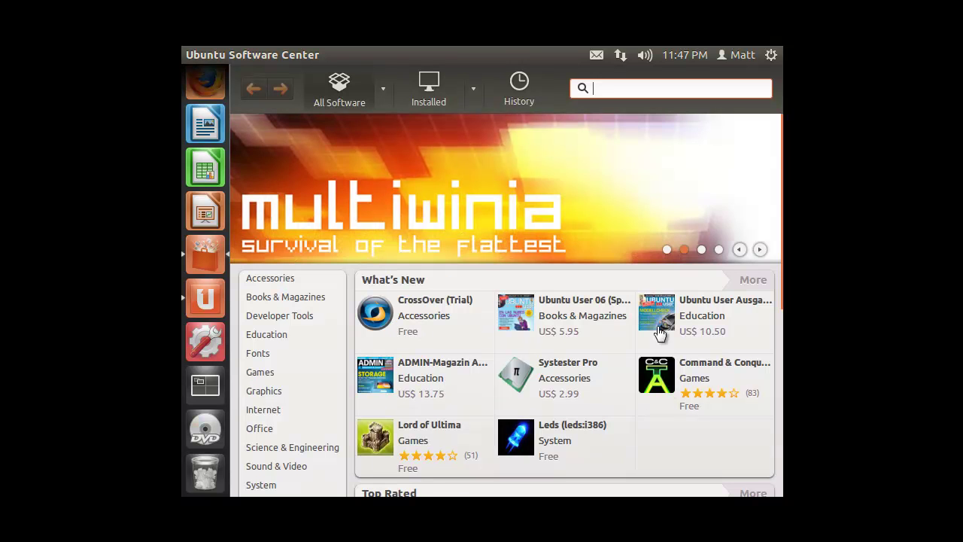
# Scroll to Top Rated and open VLC media player's details page, rated by 762 users
pyautogui.scroll(-2, 669, 278)
pyautogui.scroll(-5, 665, 279)
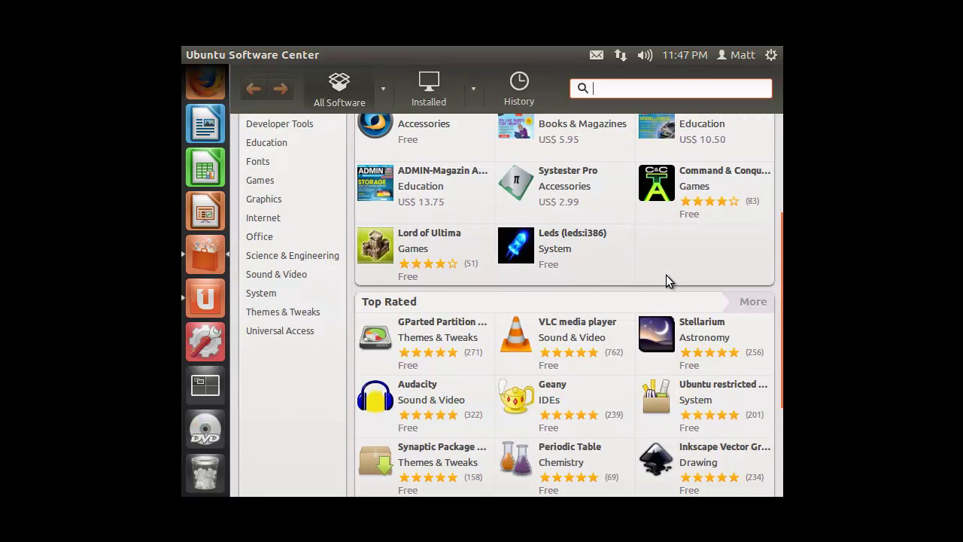
pyautogui.scroll(1, 606, 312)
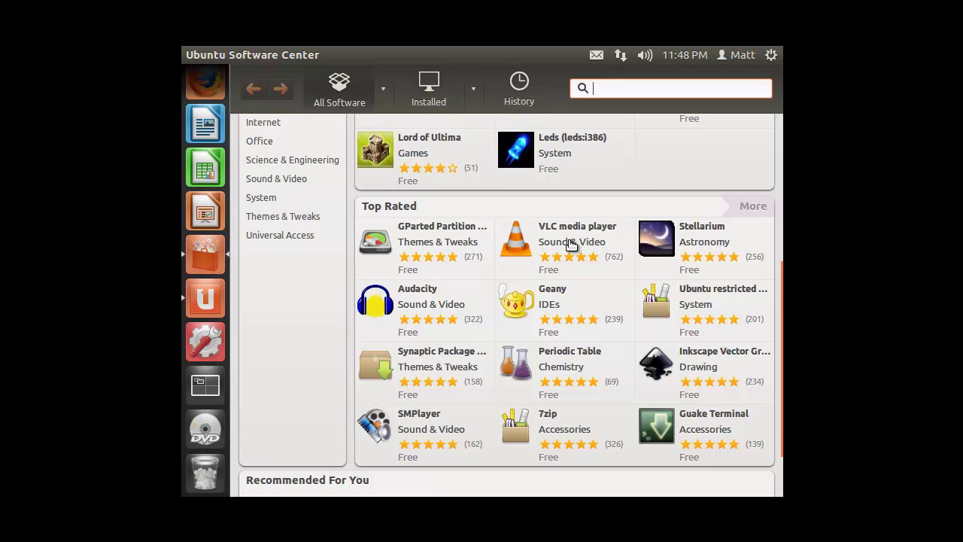
pyautogui.click(549, 261)
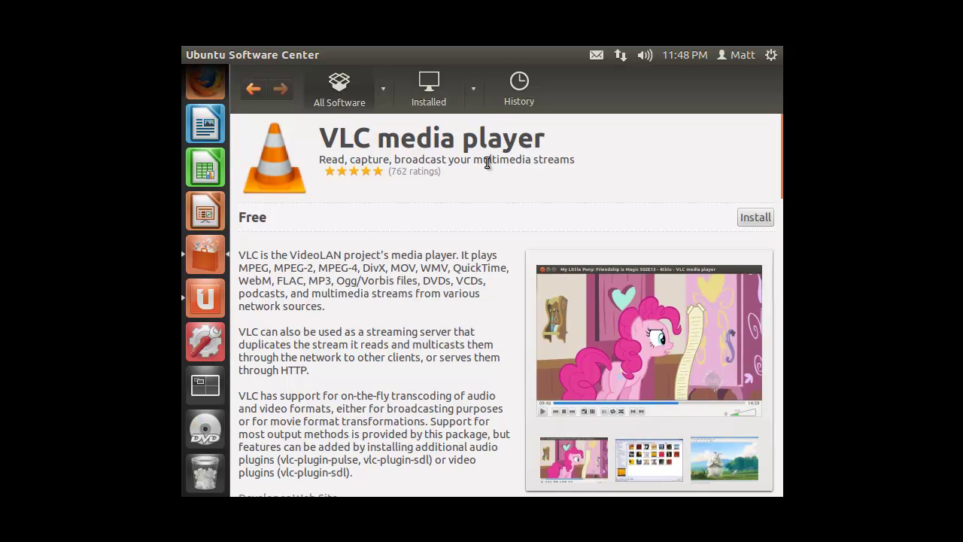
# Install VLC media player, authenticating with the account password, and view its download progress
pyautogui.click(743, 219)
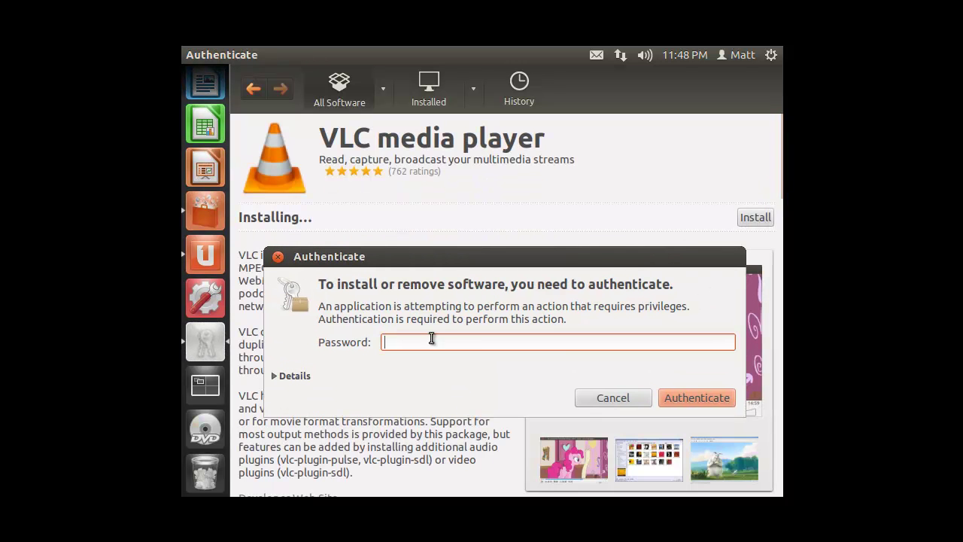
pyautogui.write('••••')
pyautogui.press('Return')
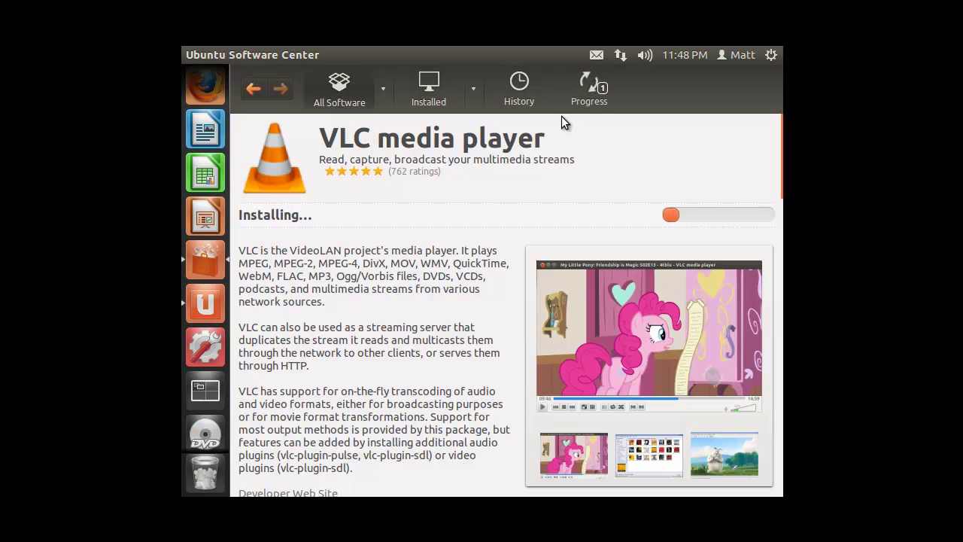
pyautogui.click(589, 87)
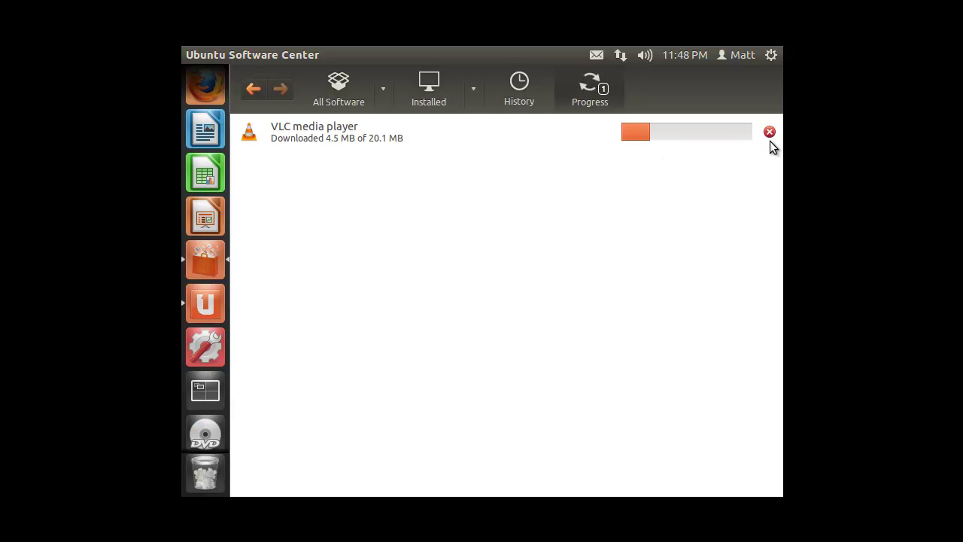
pyautogui.click(525, 97)
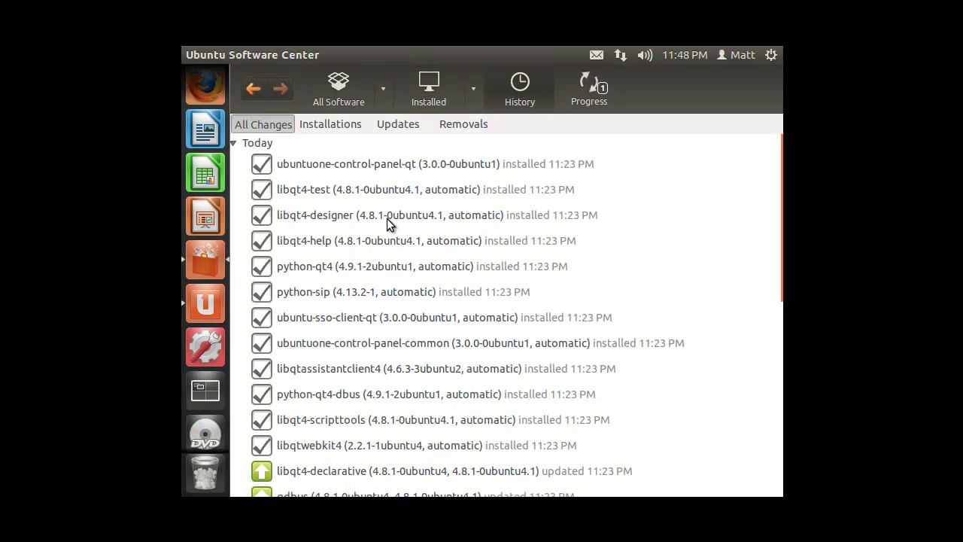
pyautogui.click(233, 143)
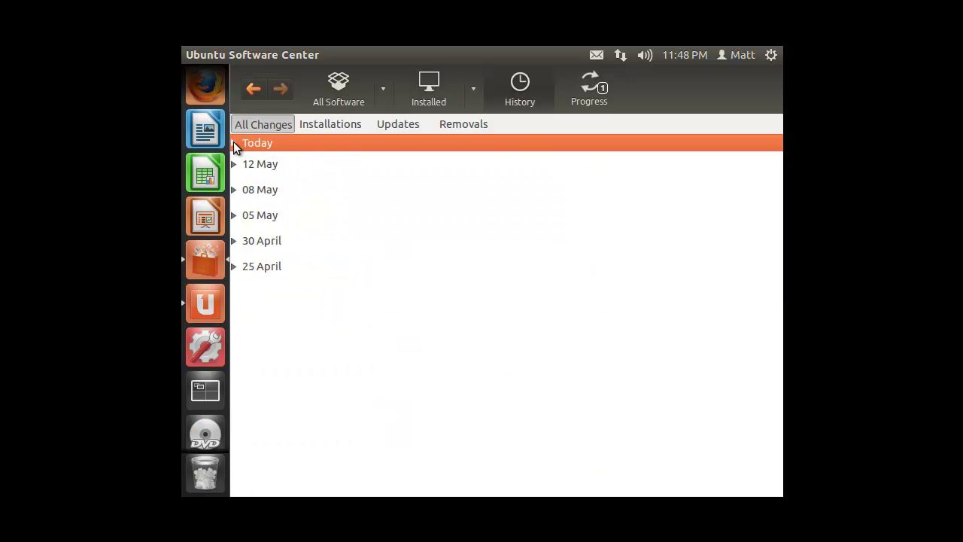
pyautogui.click(583, 96)
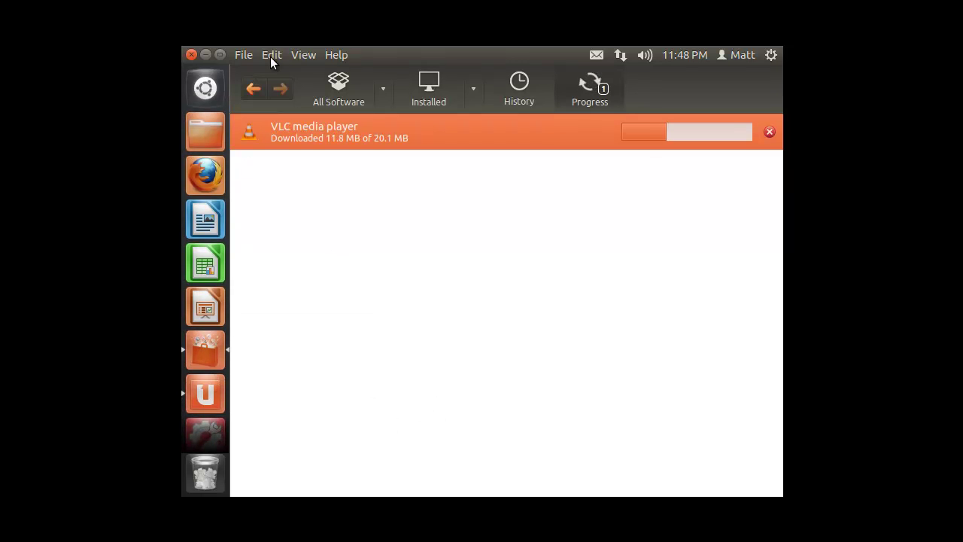
# Close Software Center, try and clear a 'vlc' Dash search, then relaunch it and check progress
pyautogui.click(191, 55)
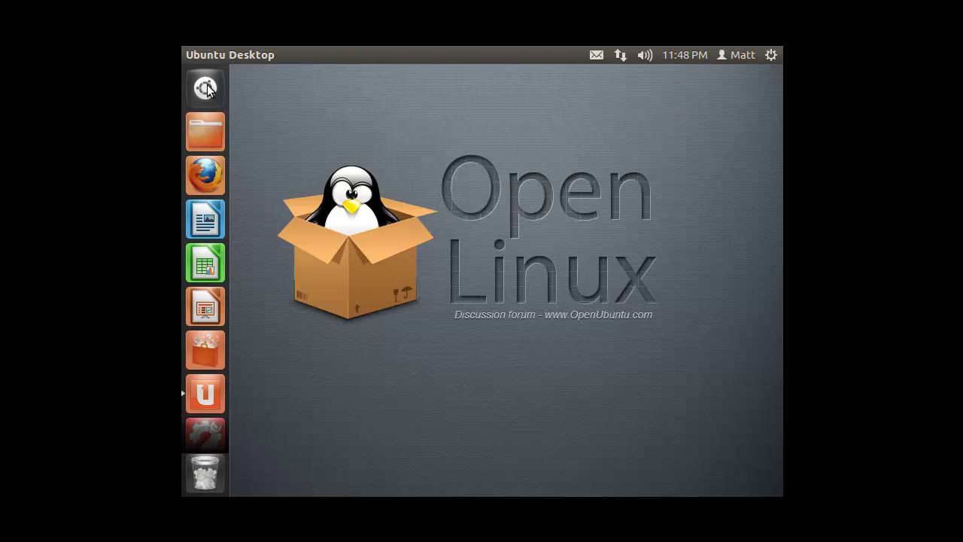
pyautogui.click(205, 88)
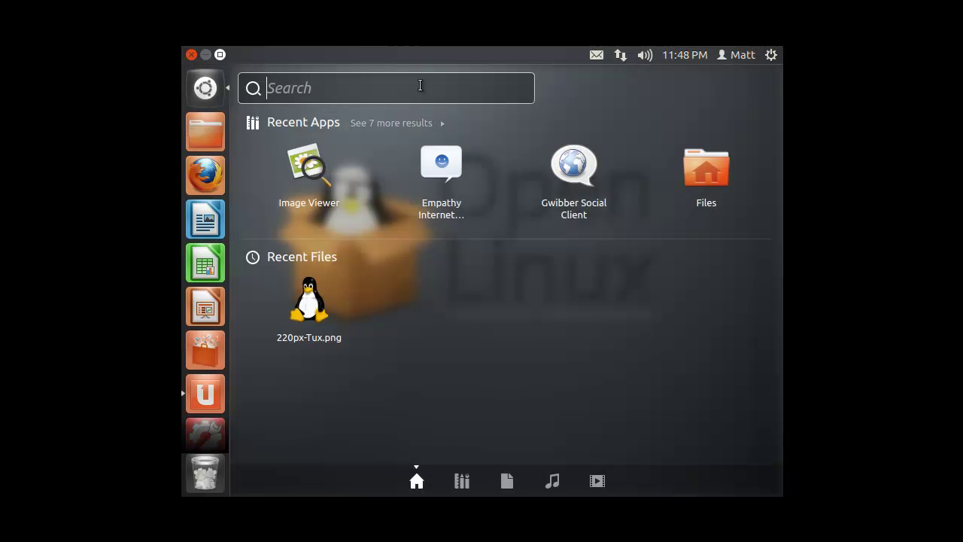
pyautogui.write('vlc')
pyautogui.press('BackSpace')
pyautogui.press('BackSpace')
pyautogui.press('BackSpace')
pyautogui.click(200, 102)
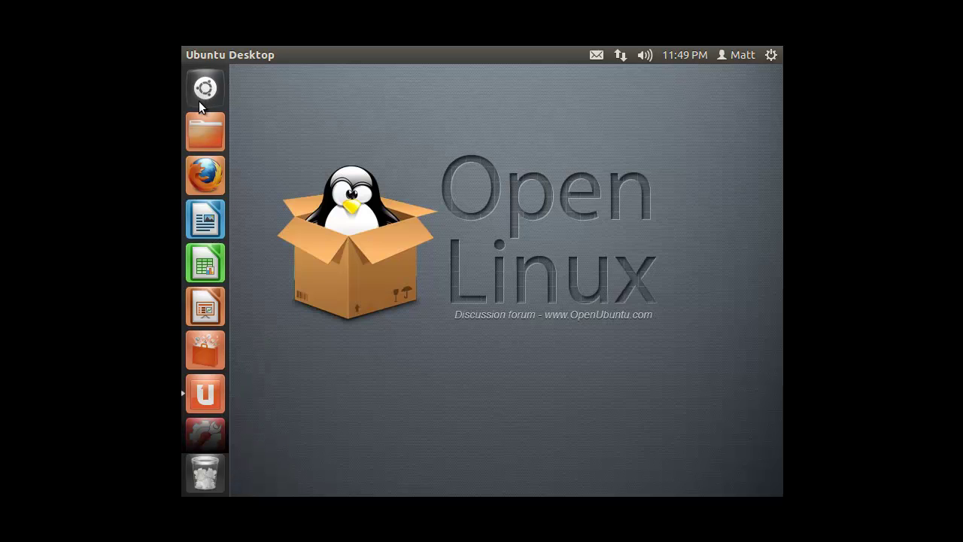
pyautogui.click(199, 360)
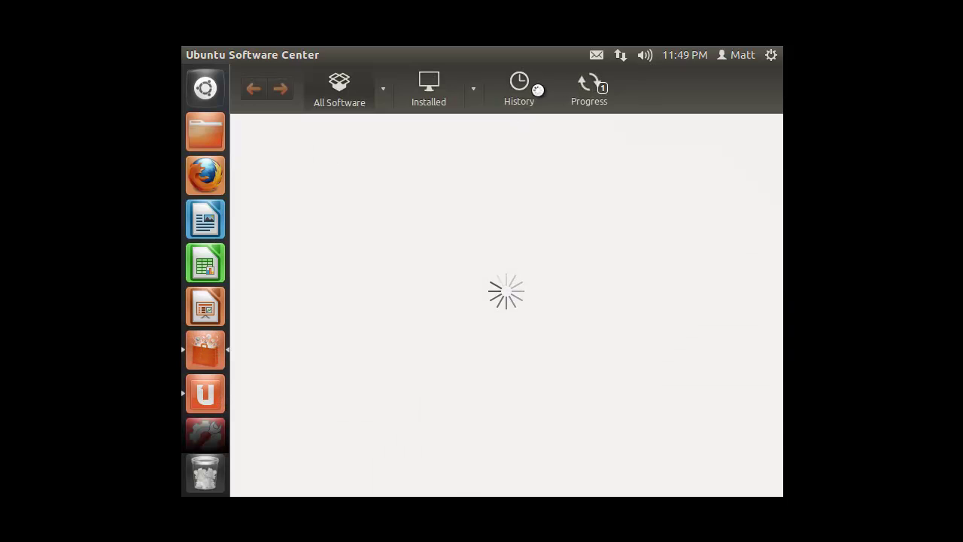
pyautogui.click(594, 89)
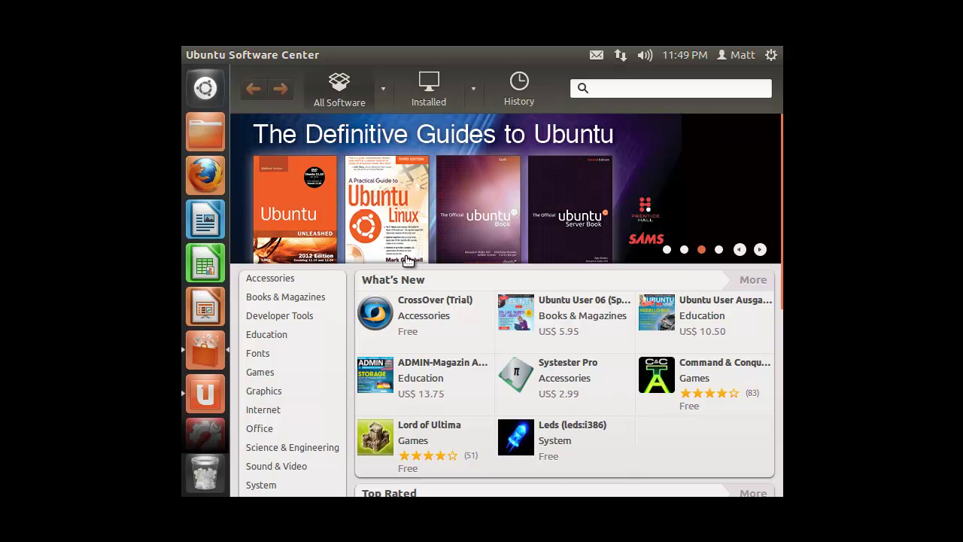
# Search the Dash for 'vlc' and open the Definitive Guides to Ubuntu book list
pyautogui.click(222, 86)
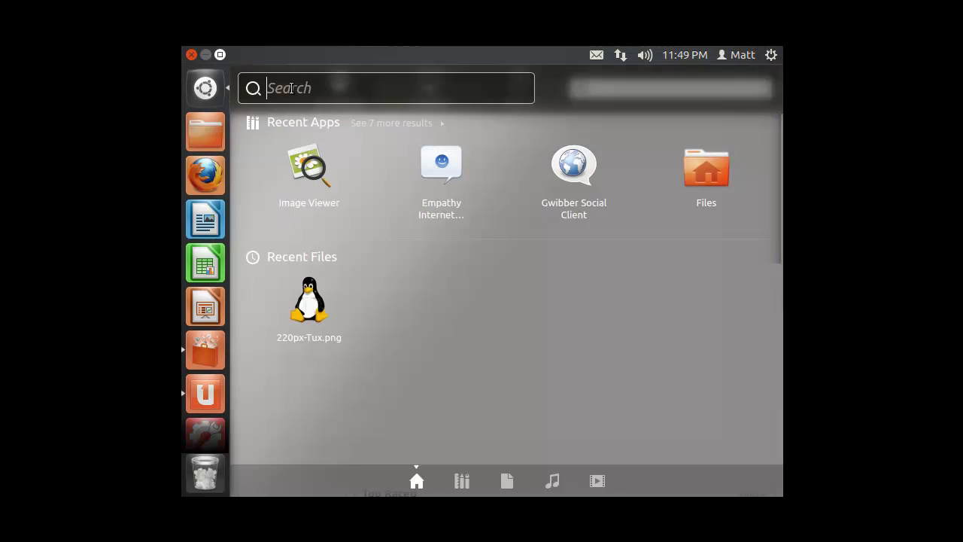
pyautogui.write('vlc')
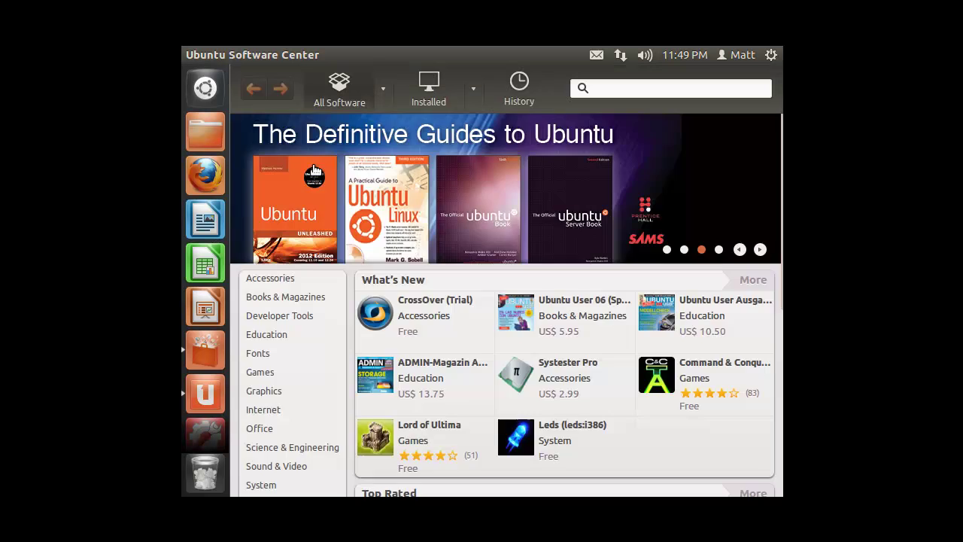
pyautogui.click(313, 165)
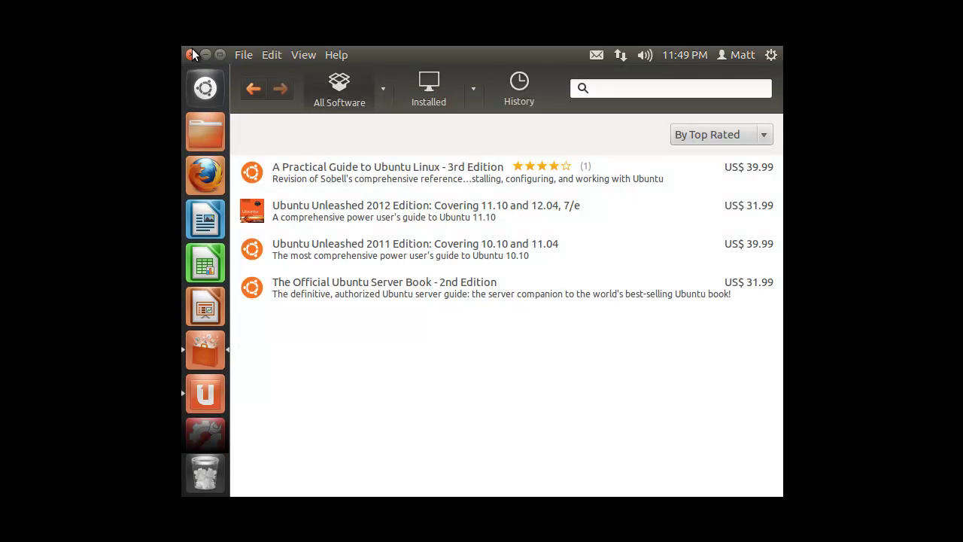
# Close Software Center, launch VLC from Recent Apps, save its network access policy, and close it
pyautogui.click(191, 51)
pyautogui.click(219, 89)
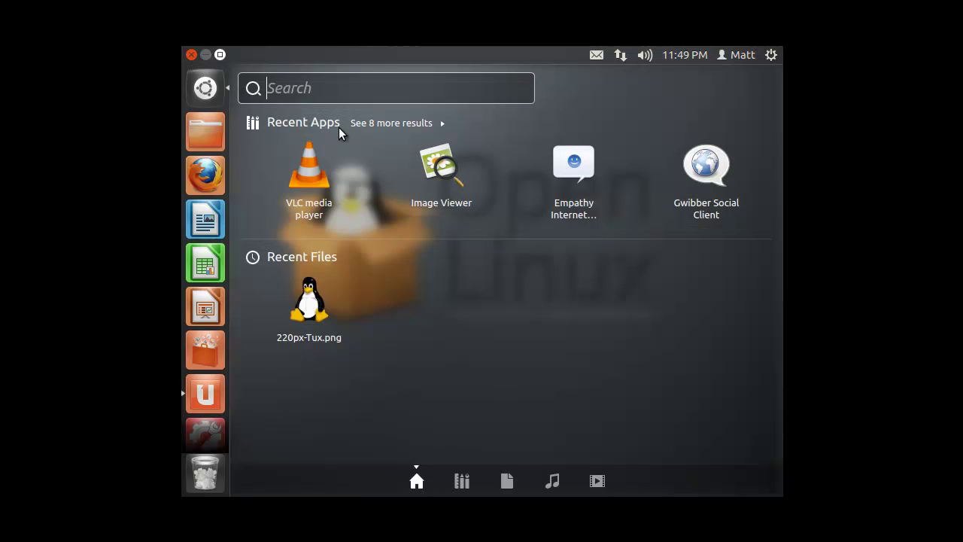
pyautogui.click(303, 150)
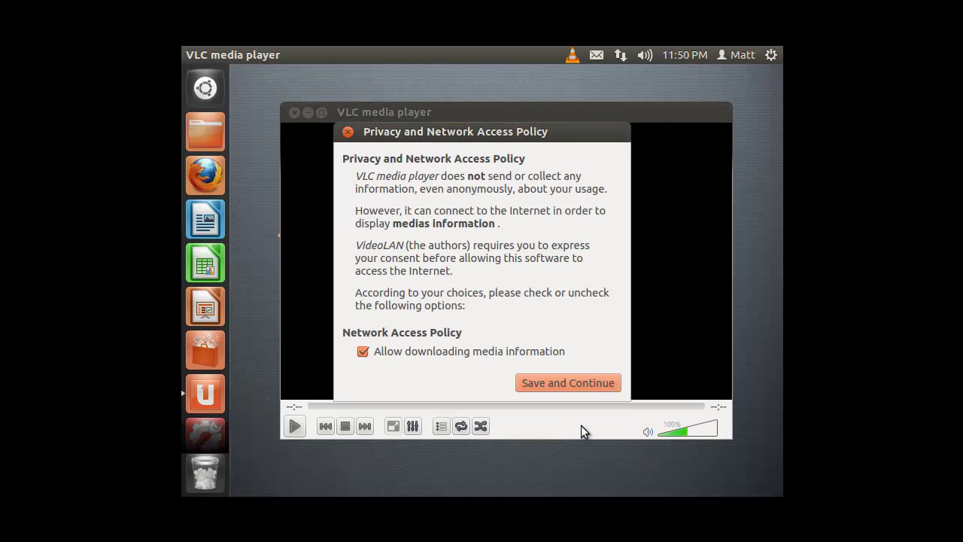
pyautogui.click(566, 382)
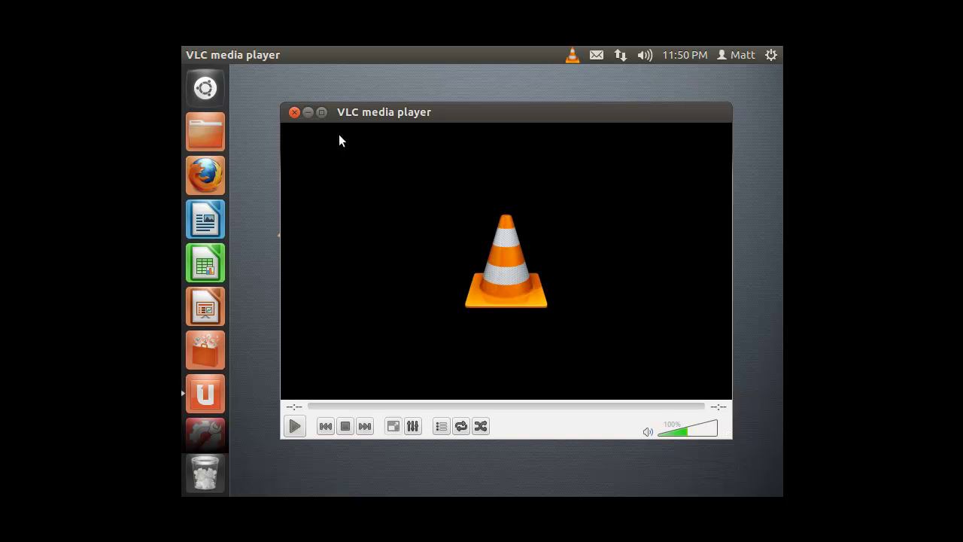
pyautogui.click(294, 113)
pyautogui.click(216, 88)
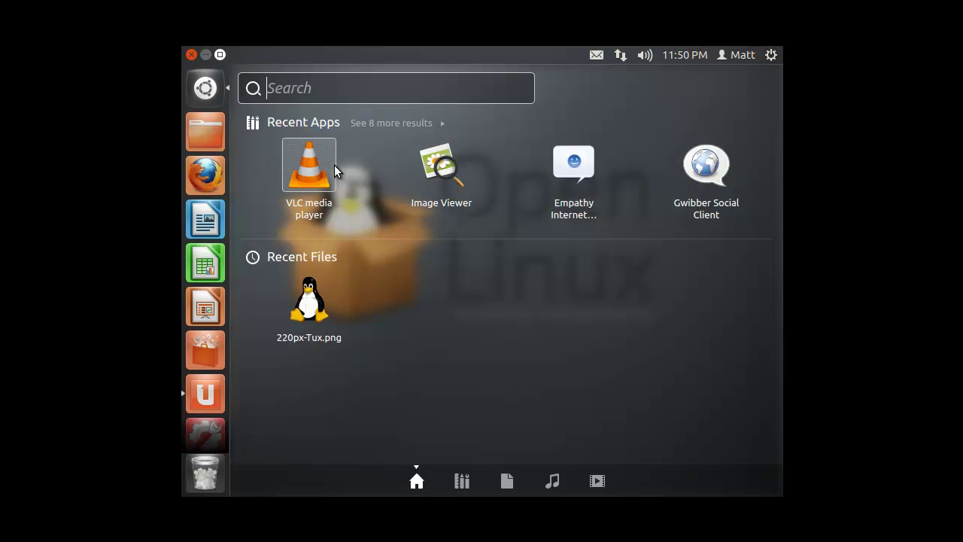
# Close the Dash to leave an empty desktop, then scroll the launcher
pyautogui.click(207, 89)
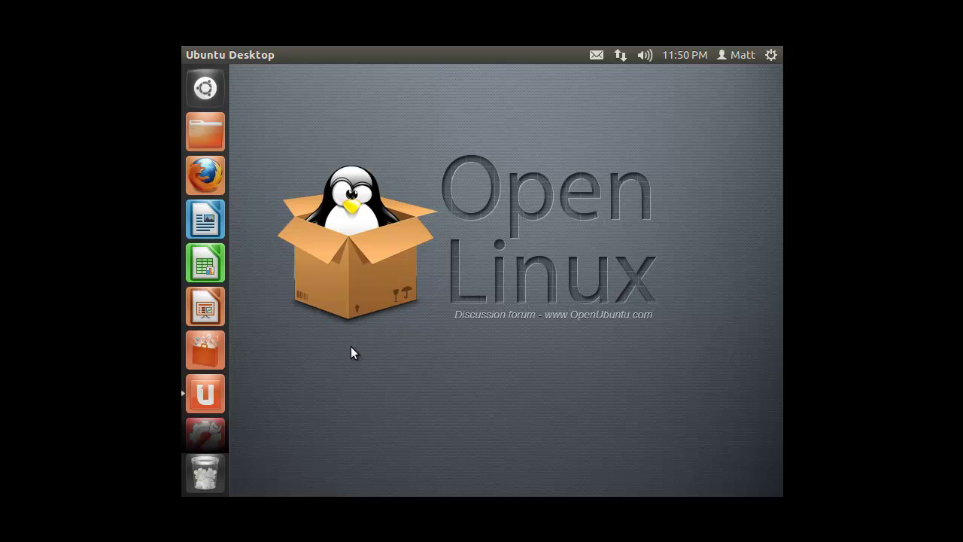
pyautogui.scroll(-3, 212, 364)
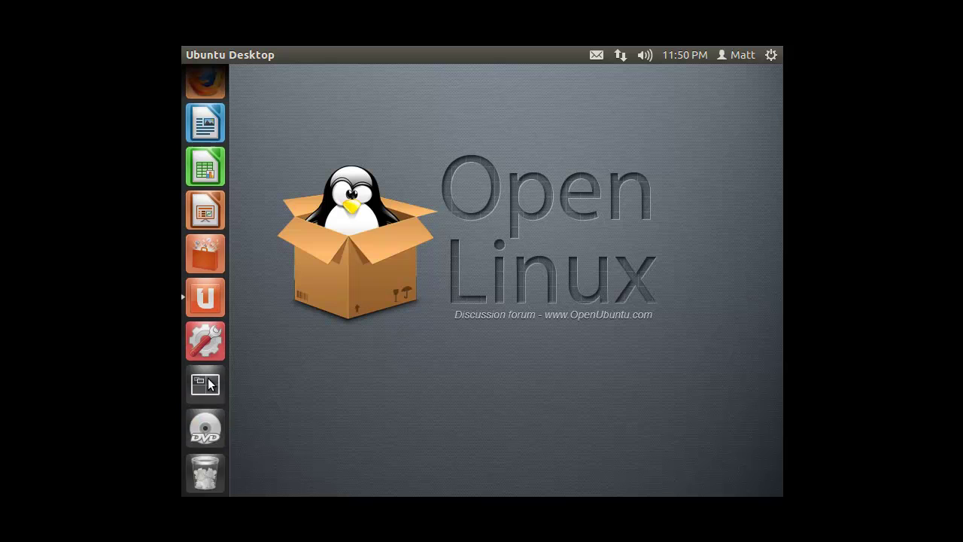